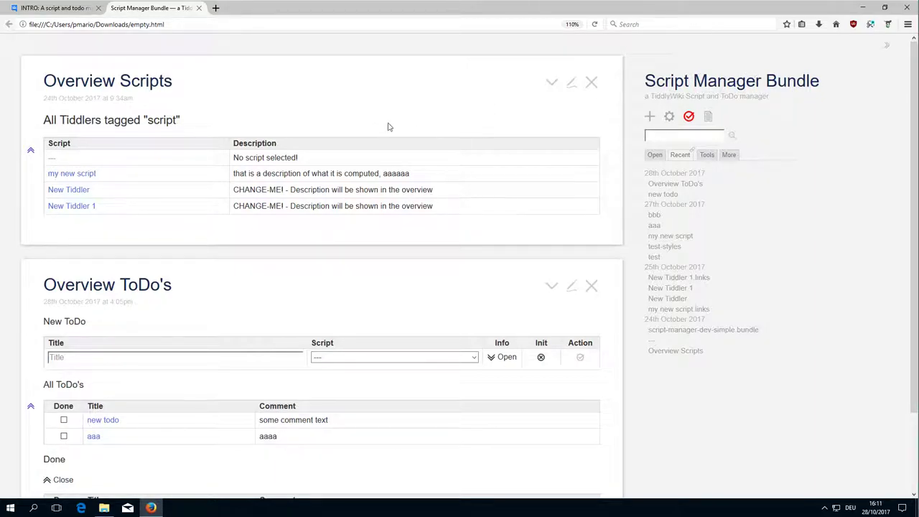
Step: Close the Overview Scripts tiddler, leaving Overview ToDo's with its two open todos and done bbb
drag(179, 84, 43, 80)
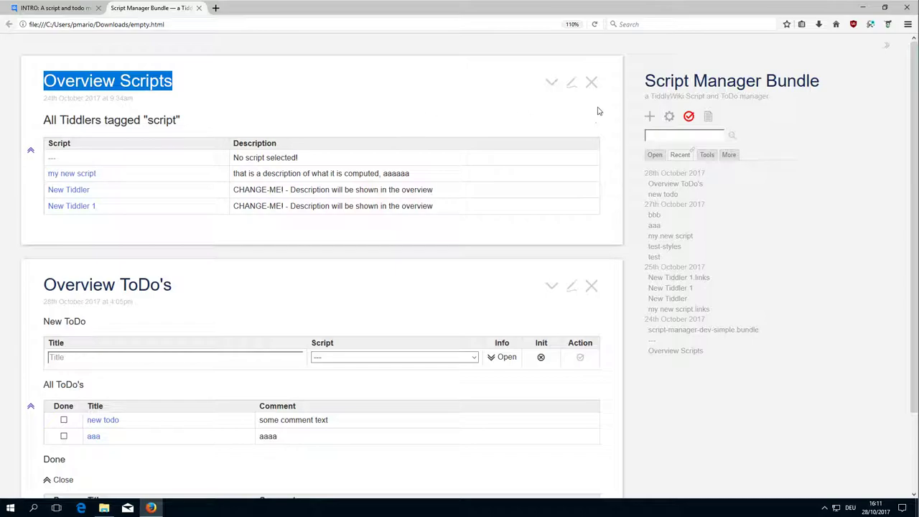
click(592, 81)
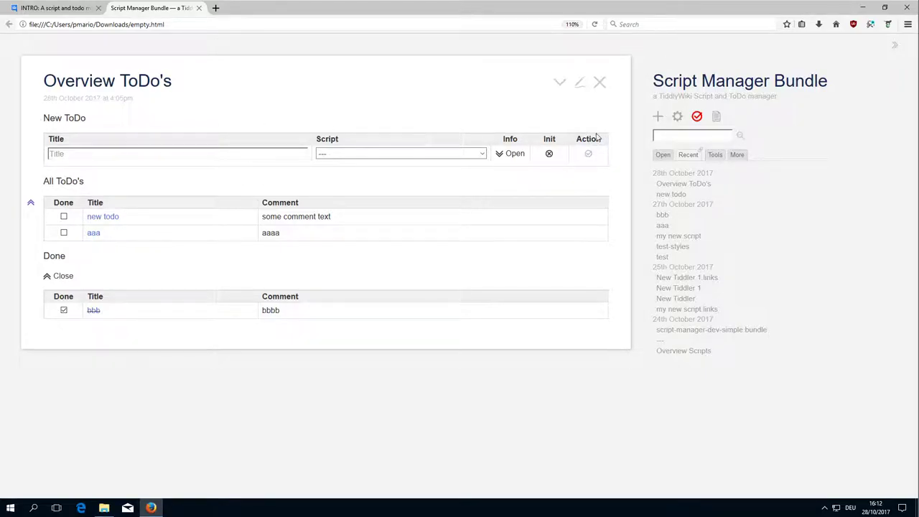
Step: Open Overview ToDo's for editing and toggle its live preview off and back on
click(580, 83)
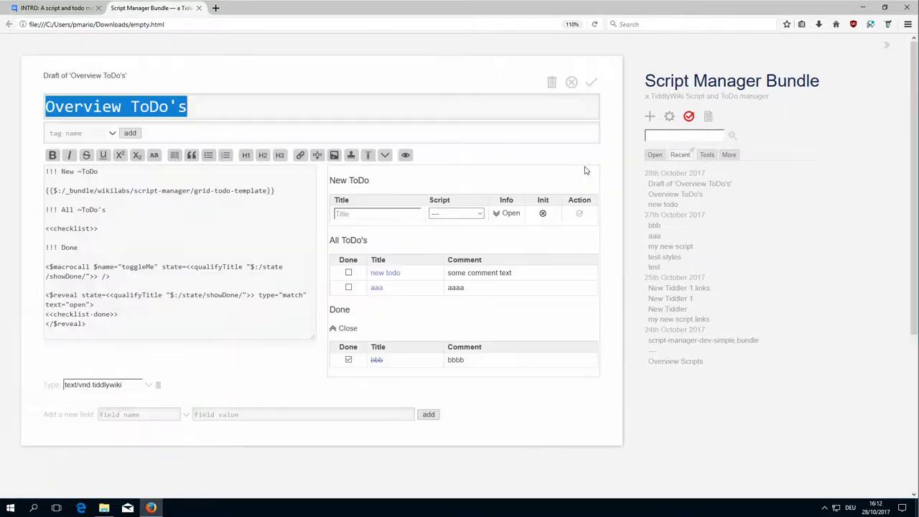
click(405, 155)
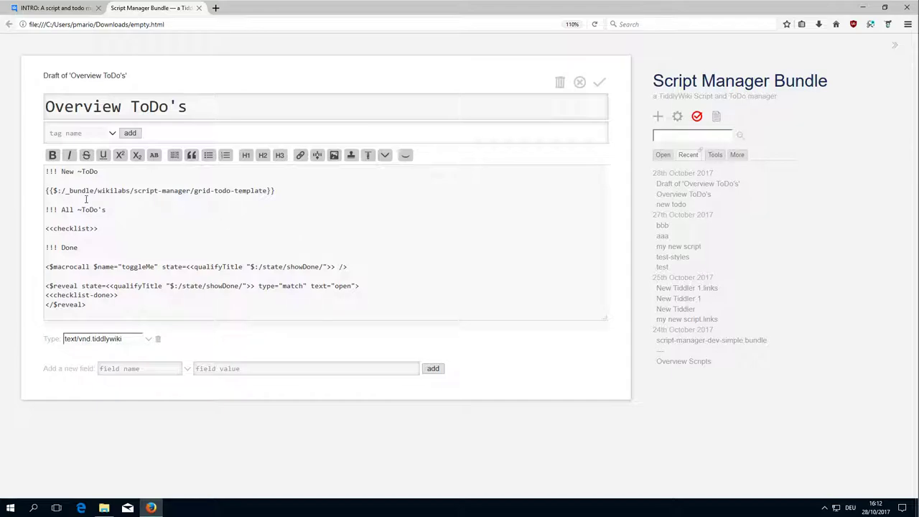
click(405, 155)
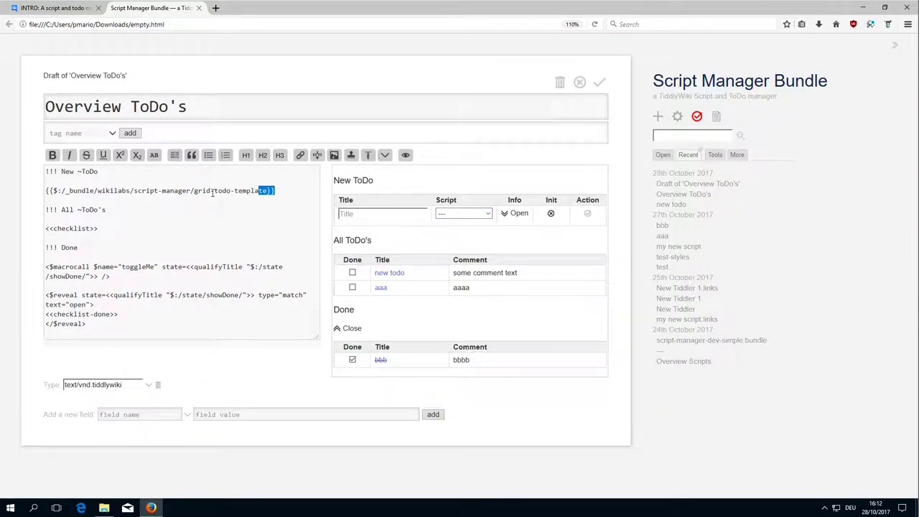
Step: Highlight the grid-todo-template transclusion and checklist macro calls, then hide the preview for full-width source
drag(274, 191, 206, 191)
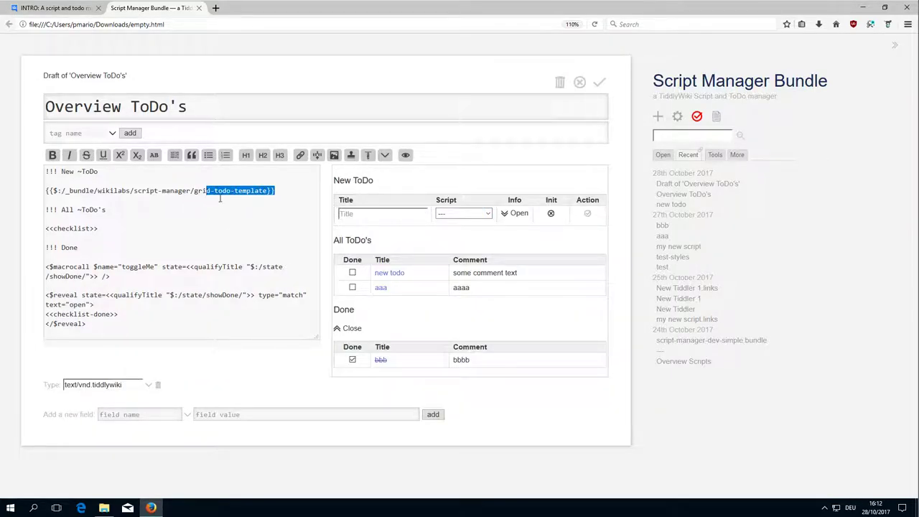
double_click(68, 229)
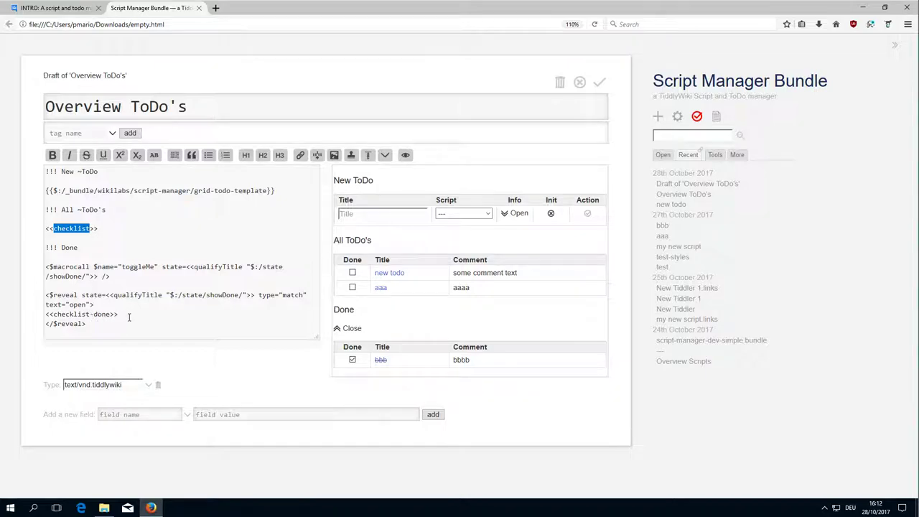
drag(129, 316, 54, 315)
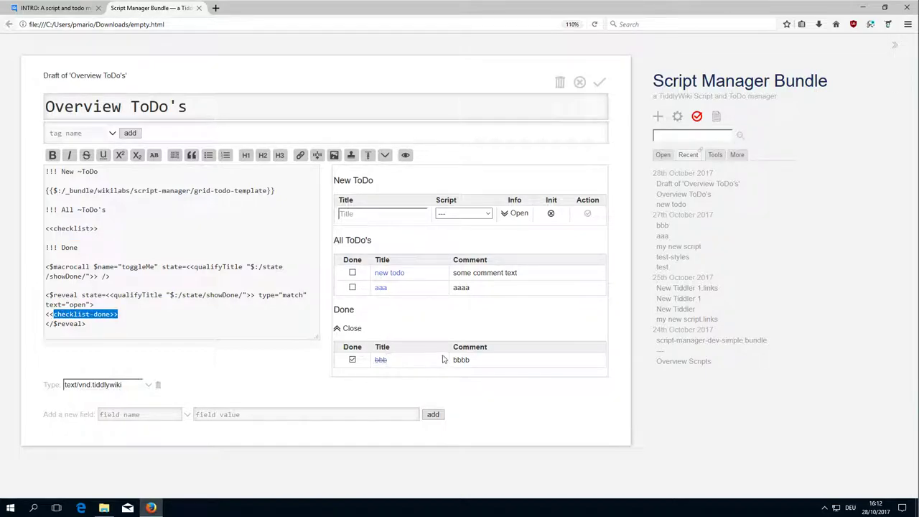
drag(109, 267, 175, 269)
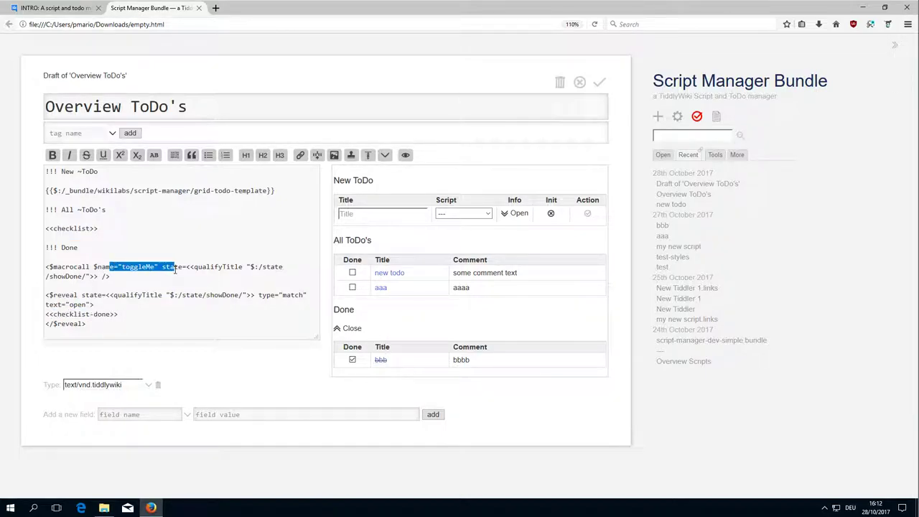
click(351, 328)
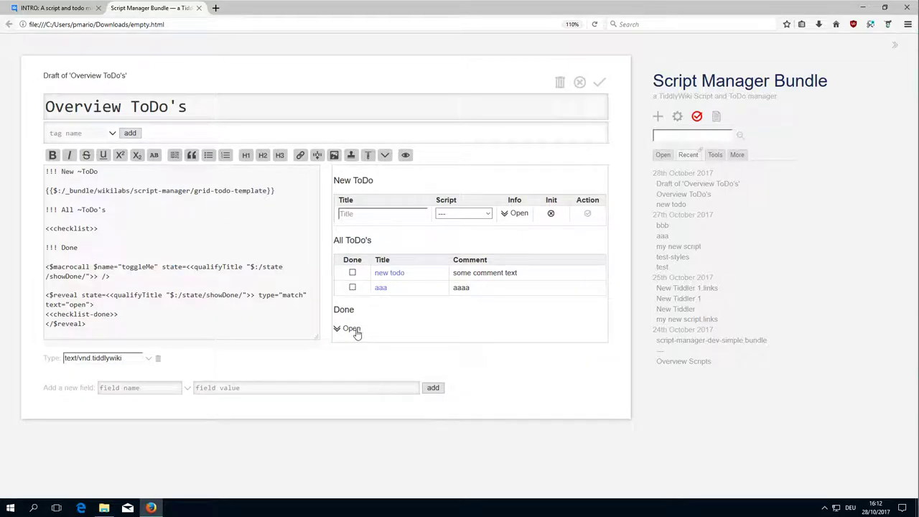
click(357, 331)
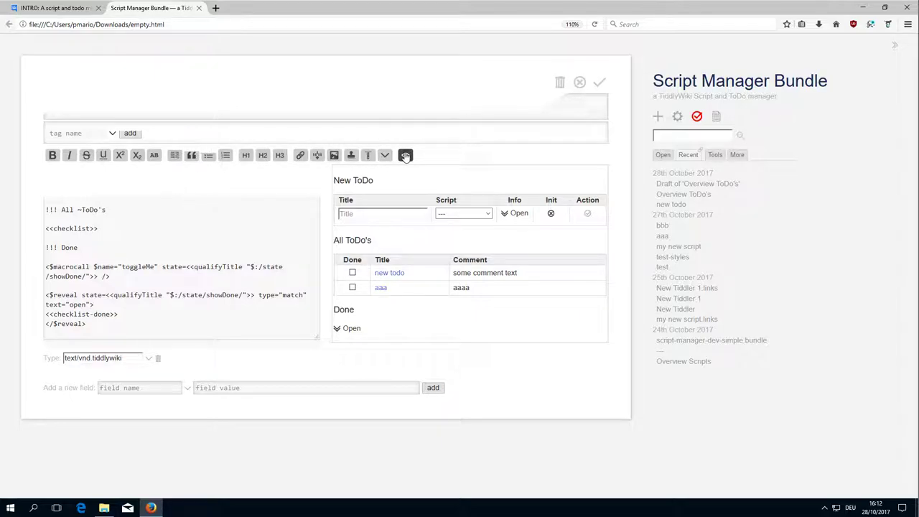
click(406, 156)
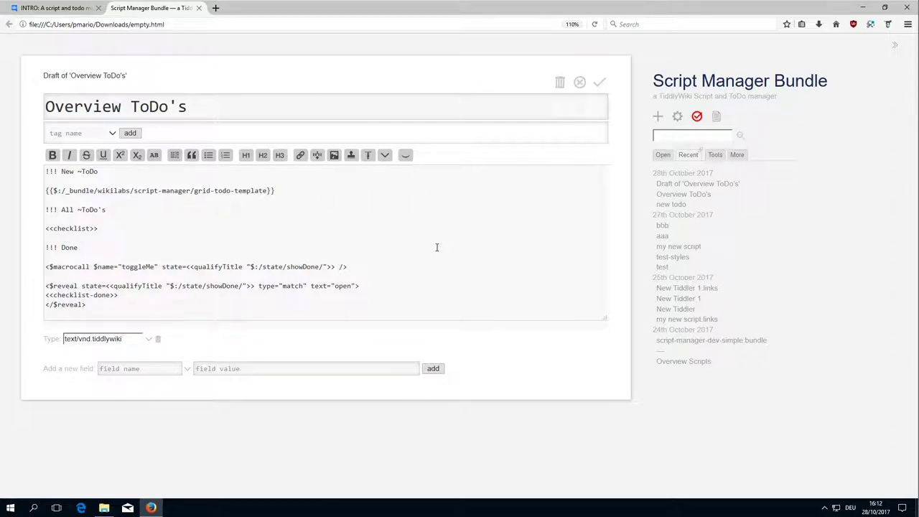
double_click(85, 228)
Step: Open the script-footer-macros system tiddler from the More > System list
click(737, 155)
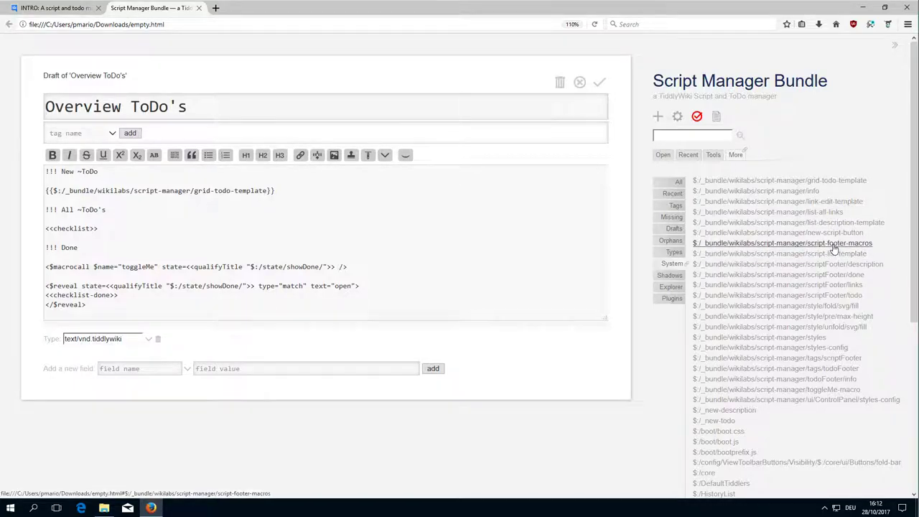
click(833, 245)
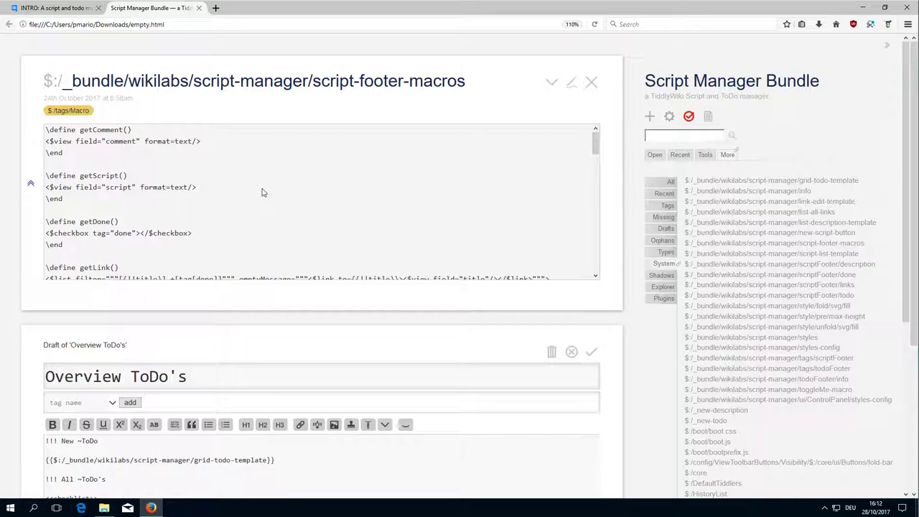
scroll(621, 392, down, 3)
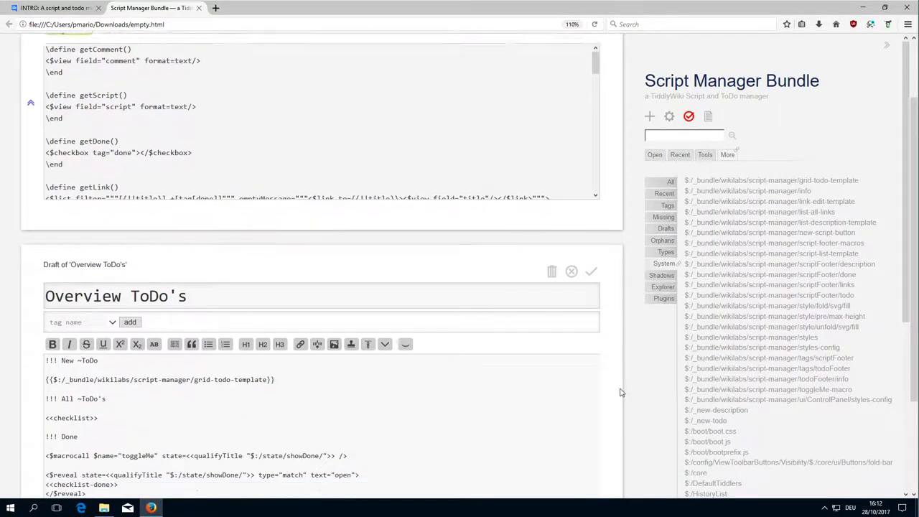
double_click(74, 384)
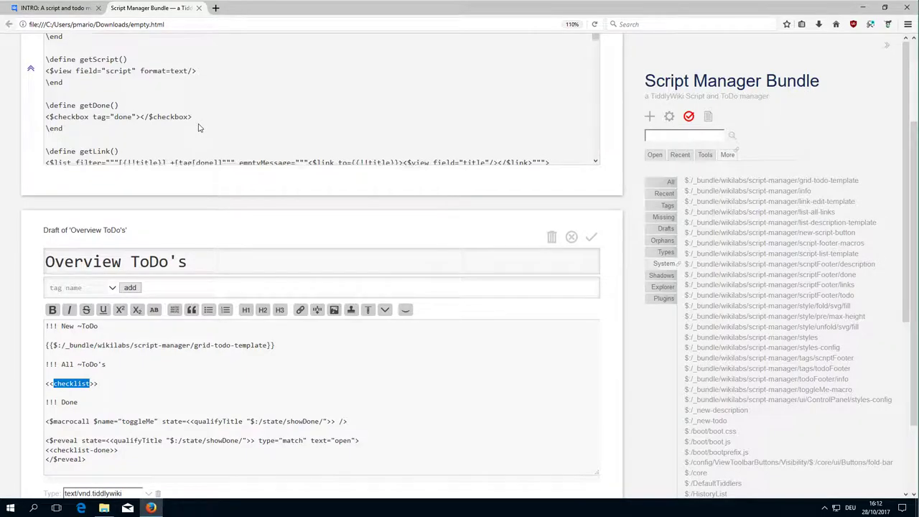
Step: Scroll to and highlight the checklist and checklist-done macro definitions in script-footer-macros
scroll(196, 124, down, 1)
scroll(196, 122, down, 1)
scroll(196, 121, down, 1)
scroll(196, 120, down, 2)
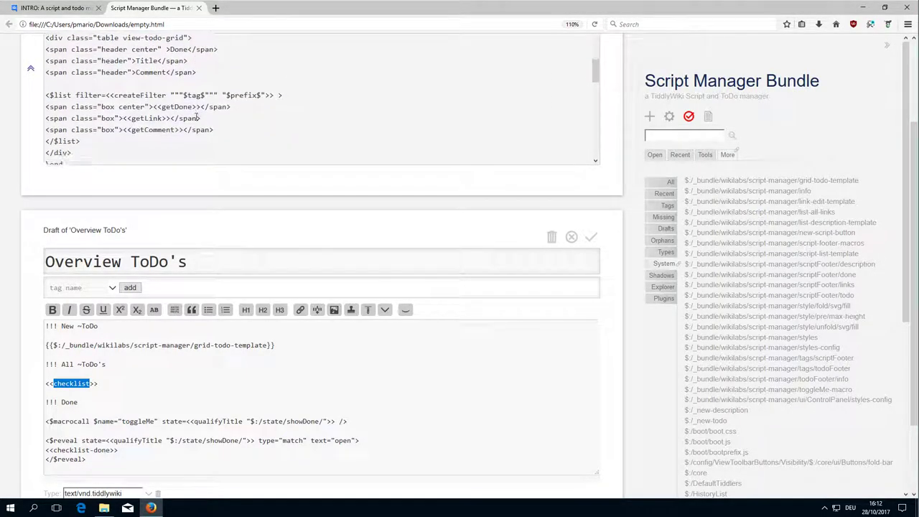
scroll(197, 120, down, 2)
scroll(196, 121, down, 2)
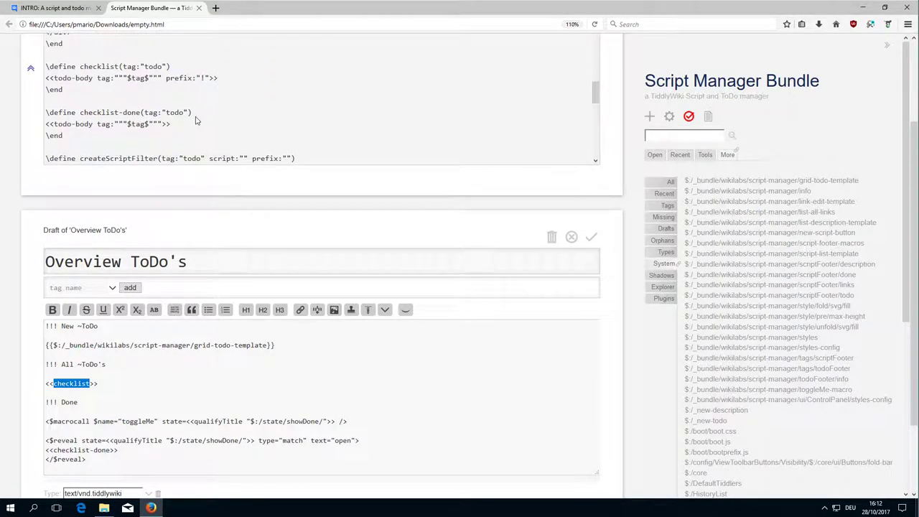
double_click(86, 66)
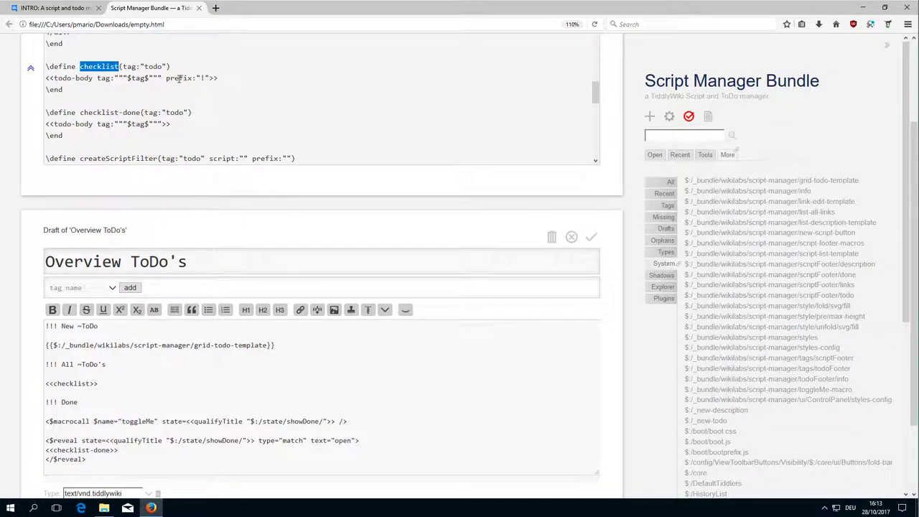
drag(80, 112, 139, 113)
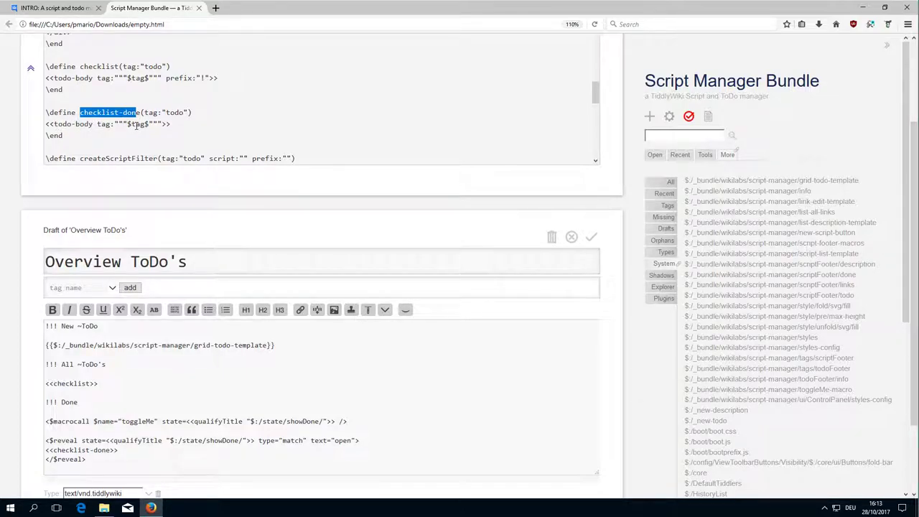
click(230, 118)
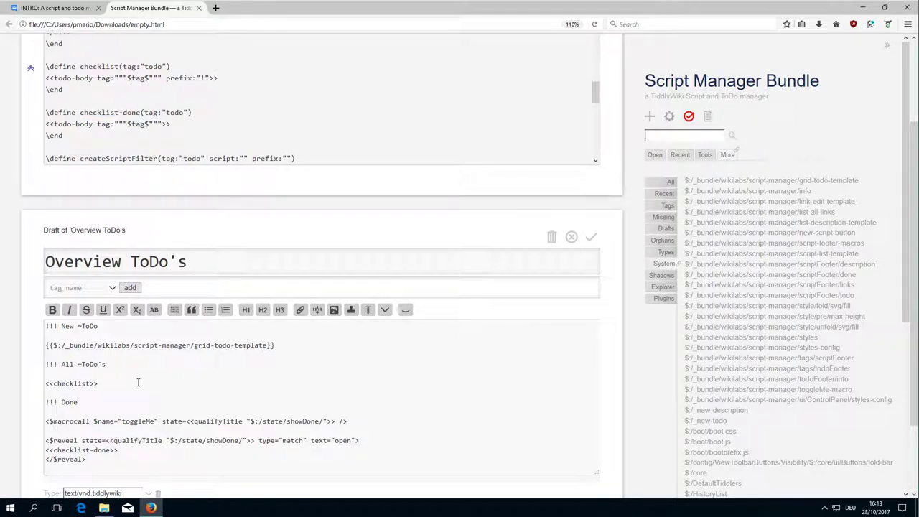
Step: Highlight the matching checklist and checklist-done calls in the Overview ToDo's draft
double_click(76, 384)
drag(107, 450, 73, 450)
scroll(37, 158, up, 3)
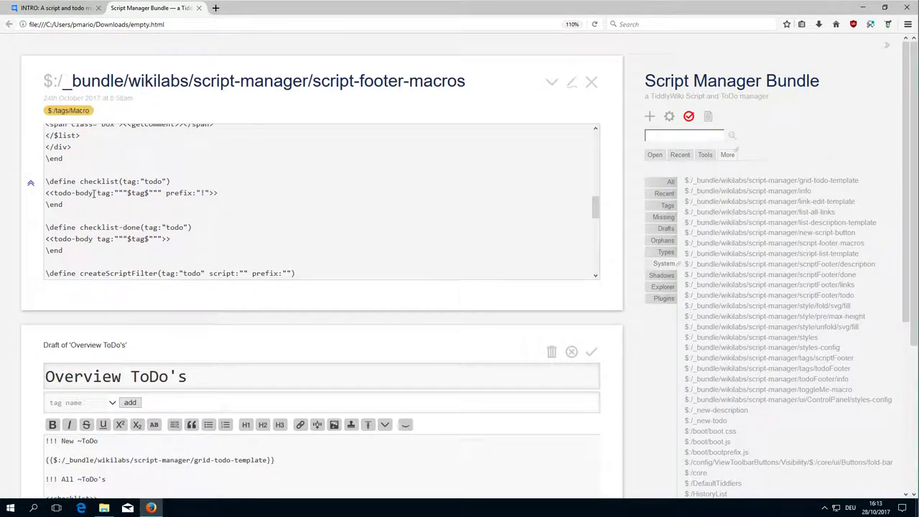
Step: Trace the todo-body call to its grid div and table carrying the view-todo-grid class
triple_click(65, 192)
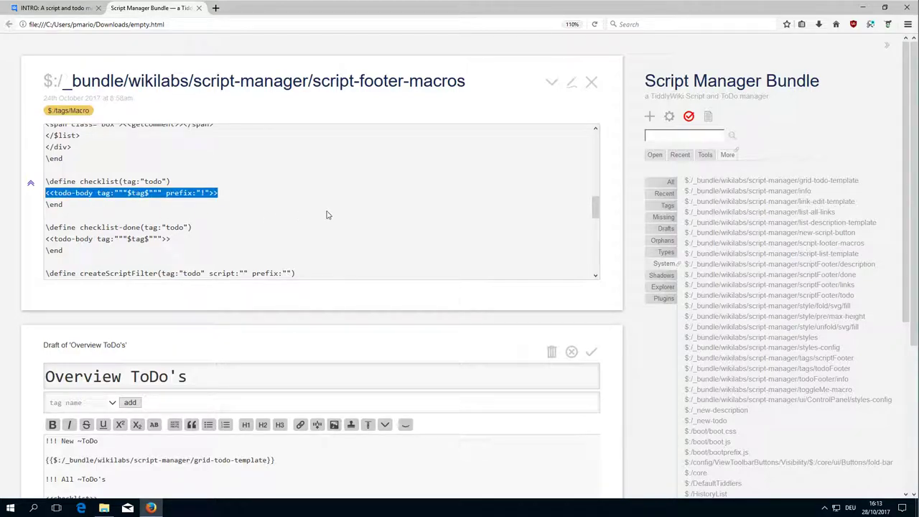
scroll(338, 214, up, 1)
scroll(338, 214, up, 3)
scroll(338, 214, up, 4)
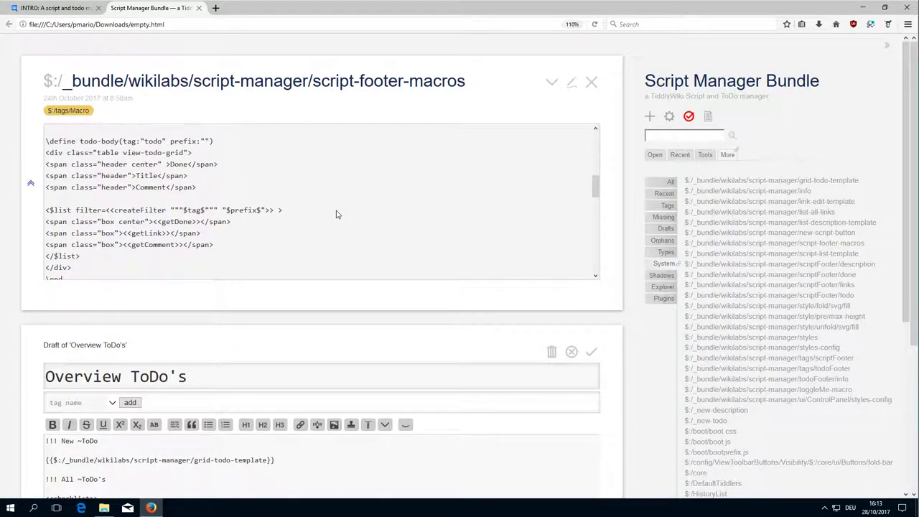
double_click(62, 153)
double_click(108, 152)
drag(134, 153, 183, 153)
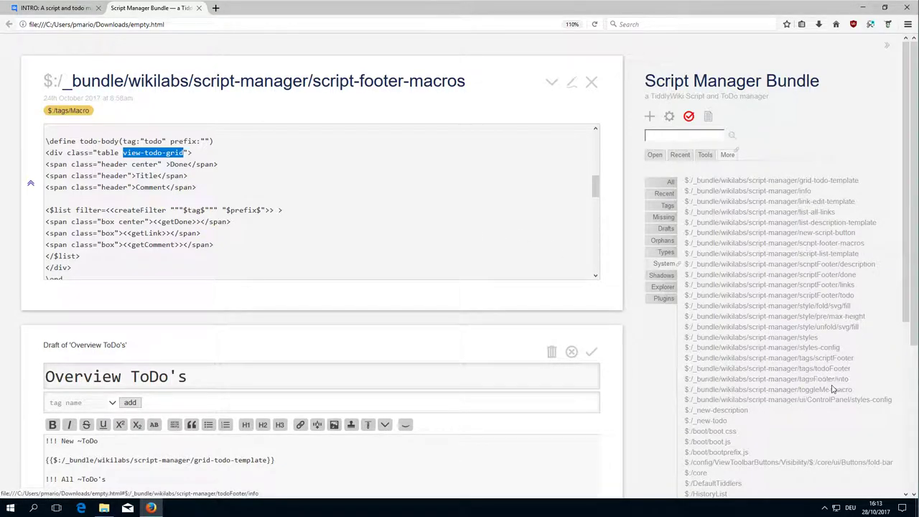
Step: Open the styles stylesheet tiddler and scroll its code to the .view-todo-grid rule
click(786, 344)
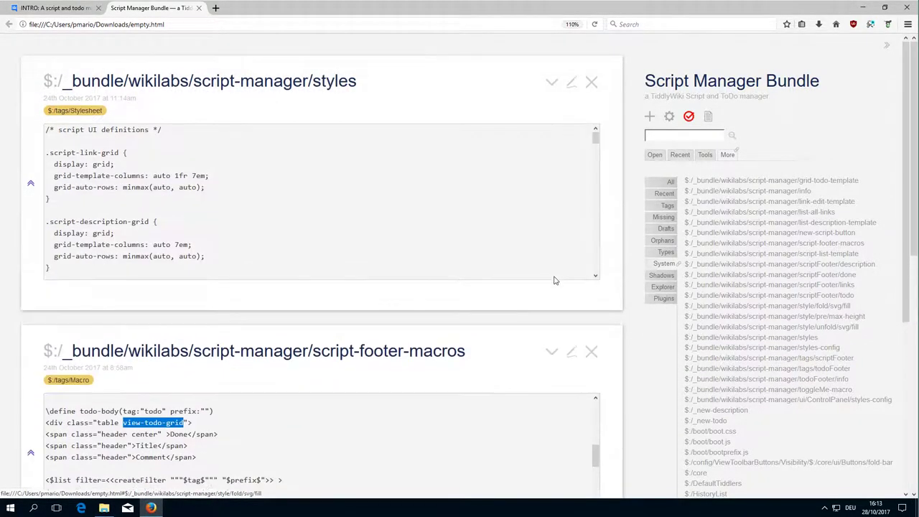
scroll(290, 203, down, 1)
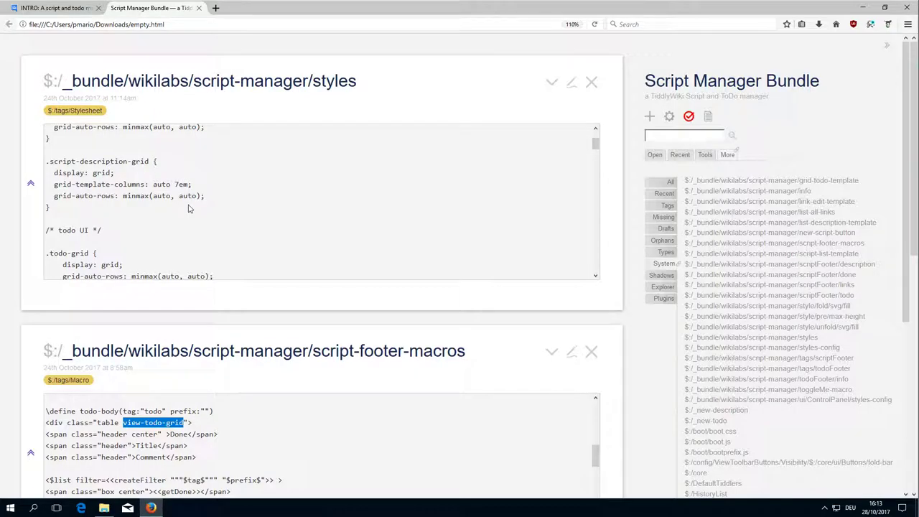
scroll(290, 203, down, 3)
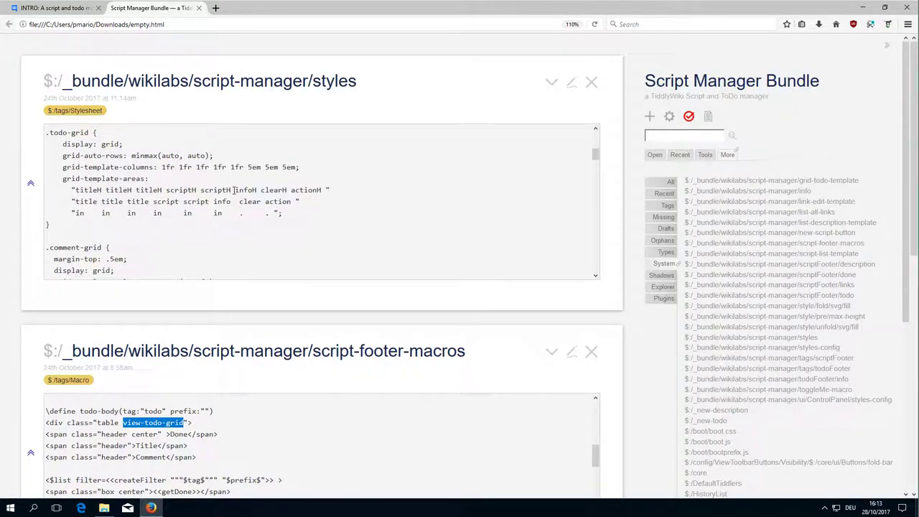
scroll(108, 144, down, 2)
scroll(129, 162, down, 2)
scroll(151, 180, down, 1)
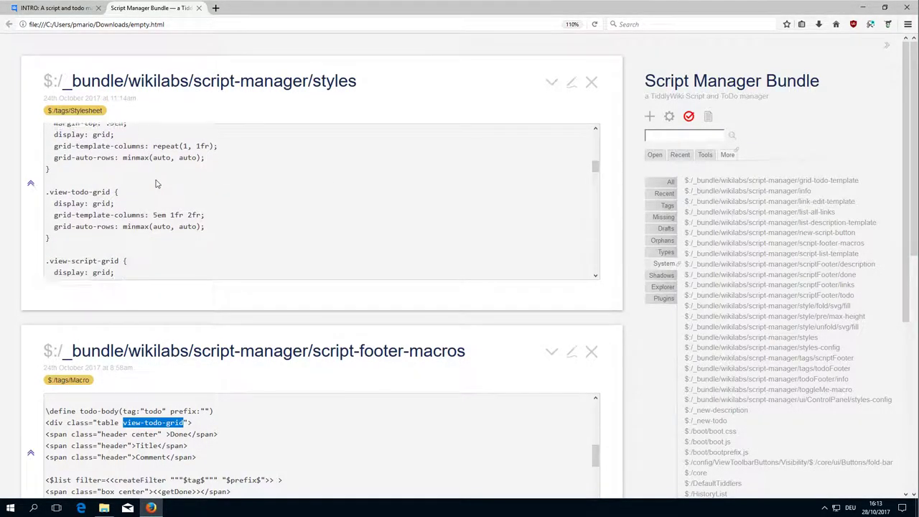
scroll(157, 181, down, 1)
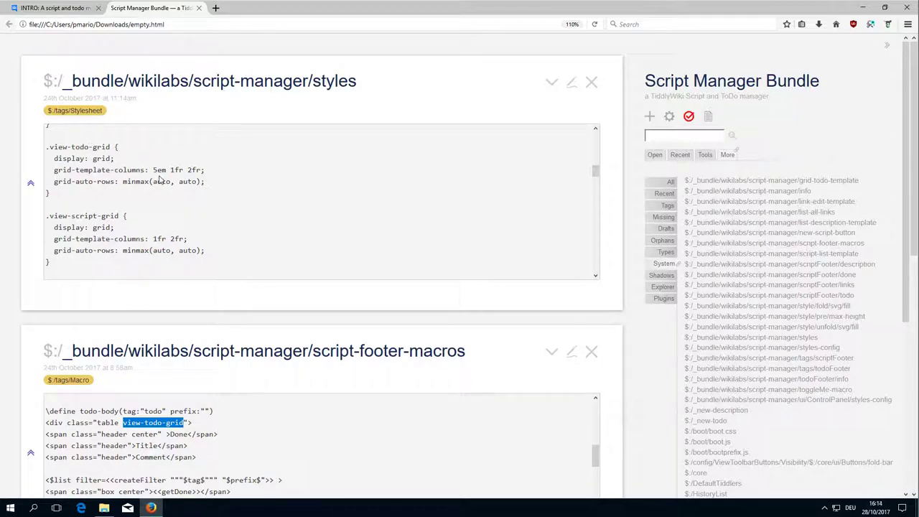
Step: Highlight the 5em, 1fr and 2fr column widths and the .view-script-grid selector
drag(152, 171, 210, 177)
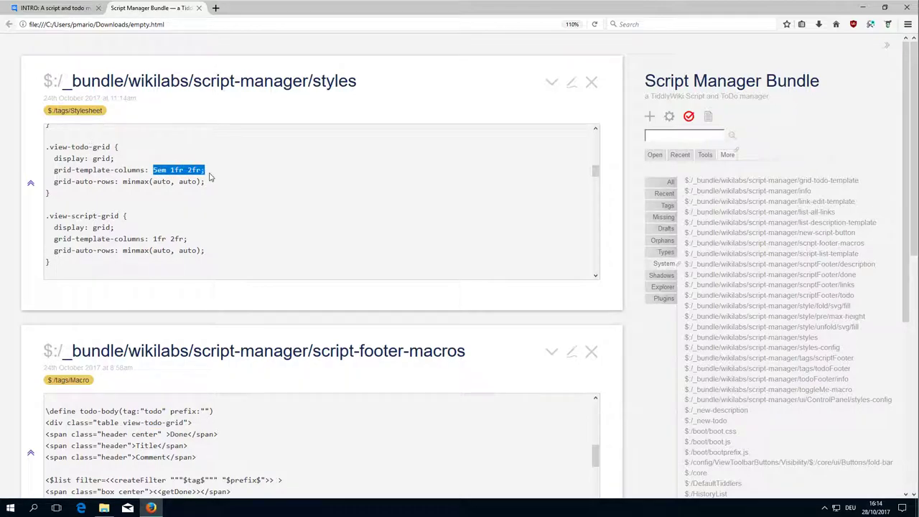
double_click(160, 171)
double_click(177, 170)
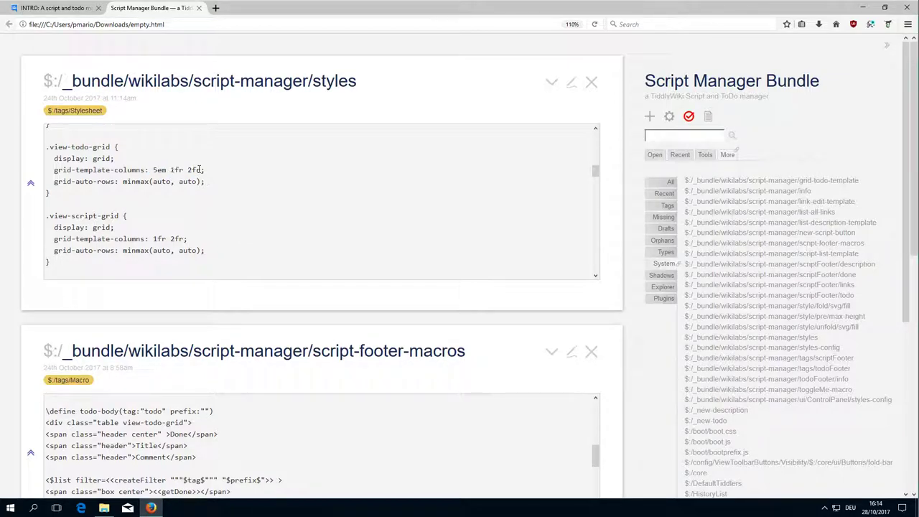
double_click(195, 171)
drag(124, 217, 63, 216)
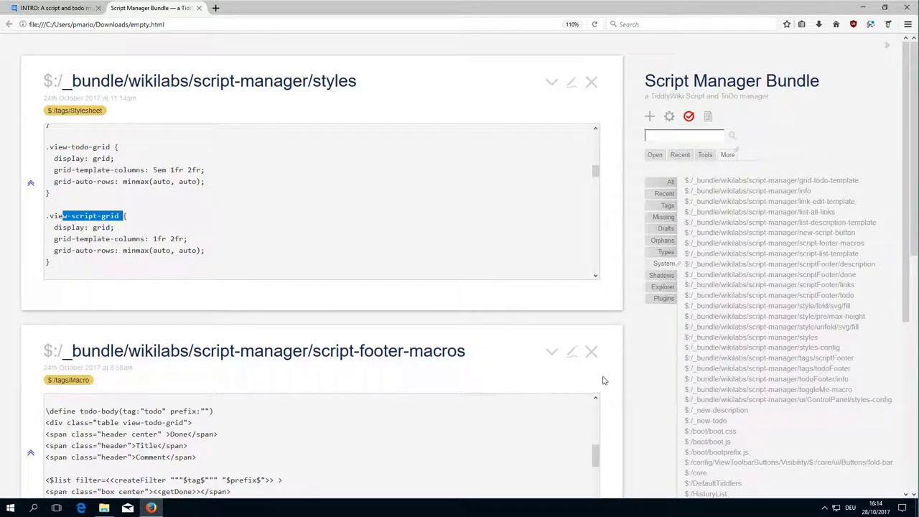
scroll(617, 387, down, 1)
Step: Highlight the view-todo-grid class, header and center classes, and Done and Title column headers
scroll(617, 386, down, 3)
scroll(429, 323, down, 2)
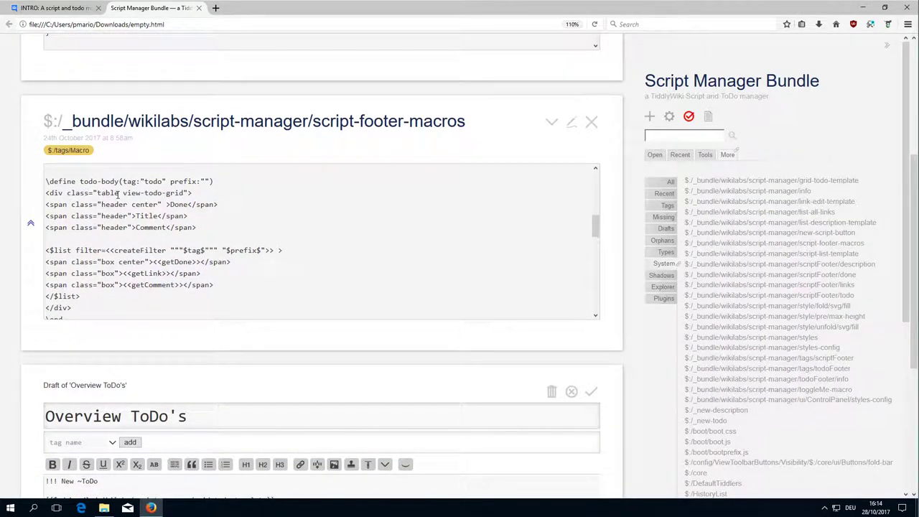
drag(122, 192, 187, 193)
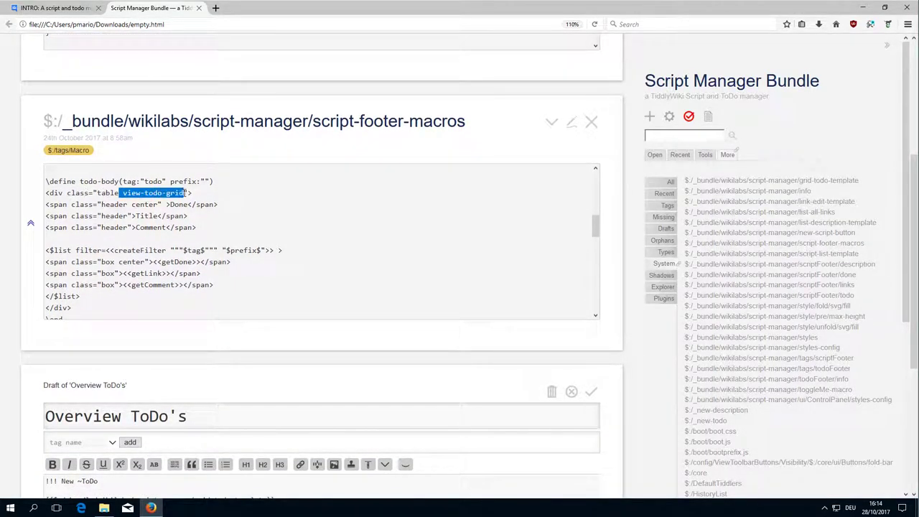
click(84, 205)
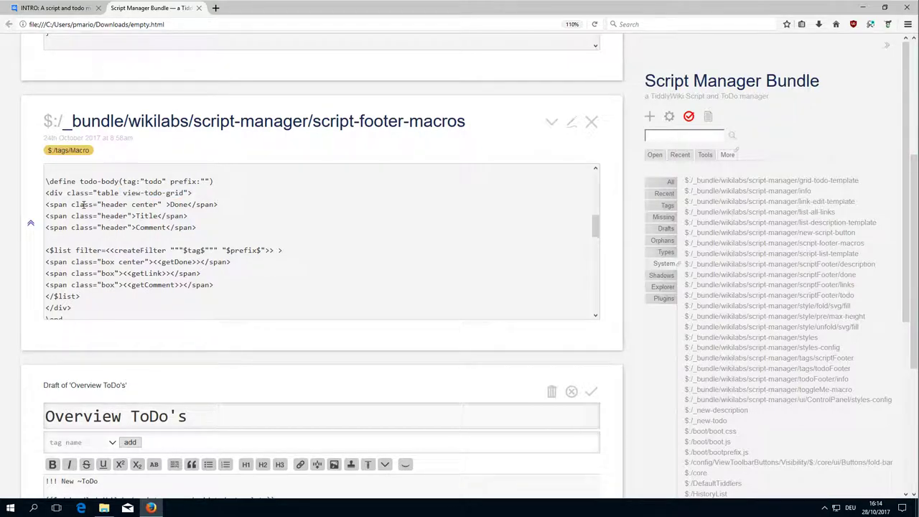
double_click(113, 205)
double_click(142, 204)
double_click(178, 205)
double_click(147, 217)
scroll(578, 327, down, 3)
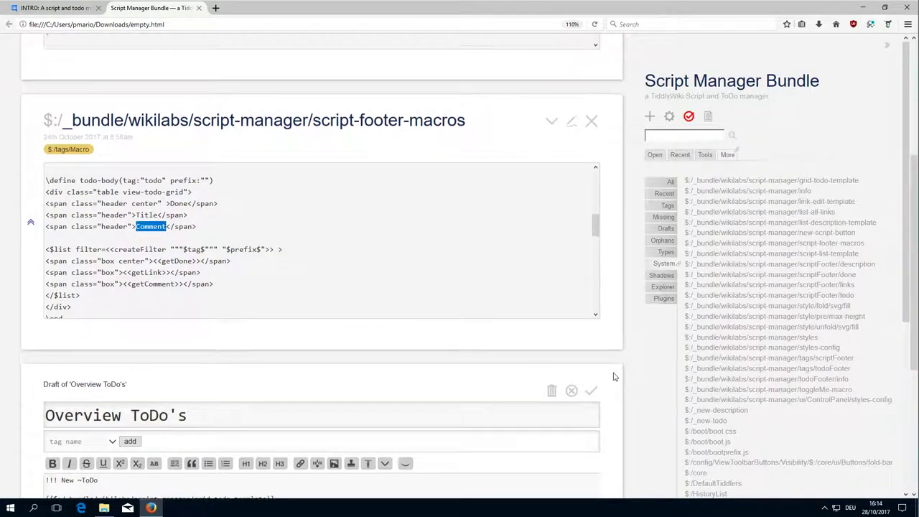
Step: Close the Overview ToDo's draft and highlight the list filter's createFilter call
click(572, 276)
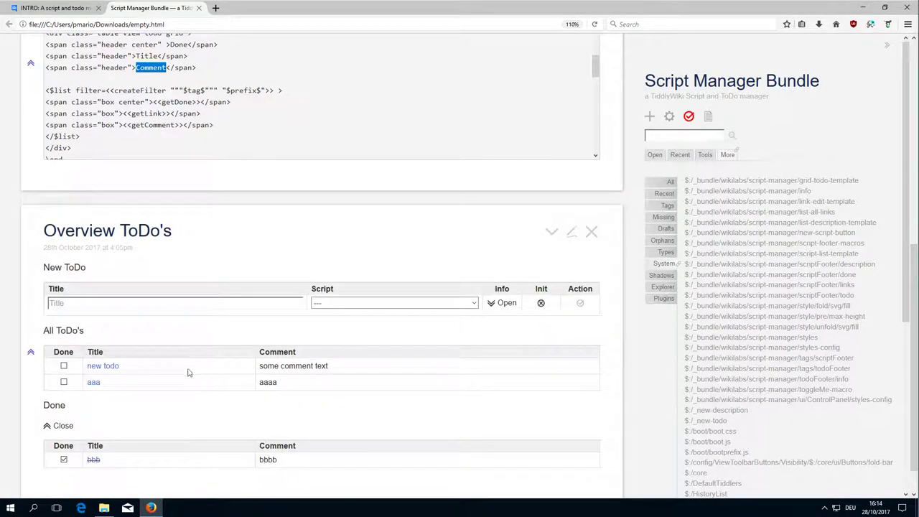
click(137, 359)
drag(61, 90, 93, 90)
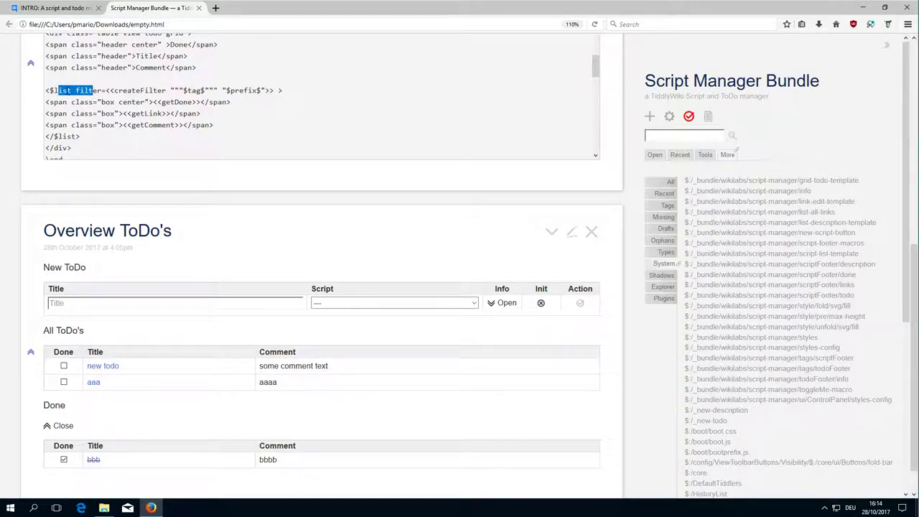
double_click(115, 91)
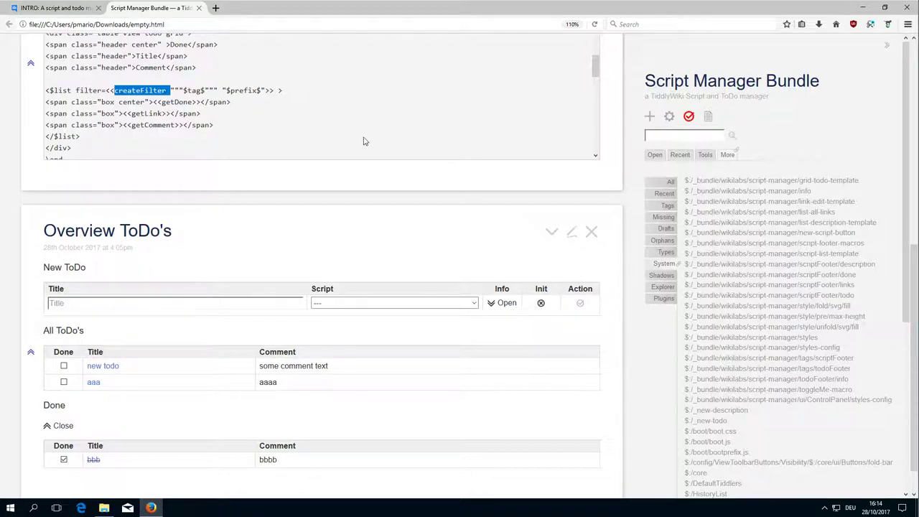
scroll(607, 141, up, 3)
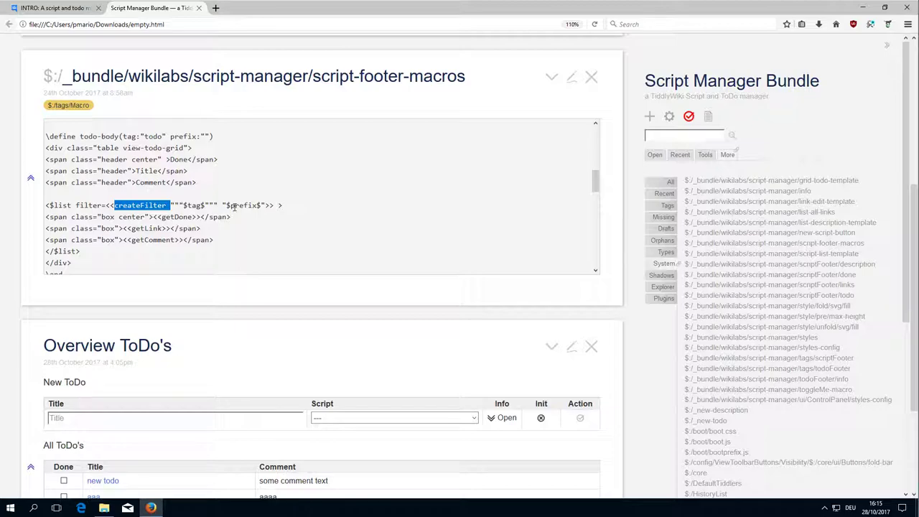
scroll(99, 173, up, 2)
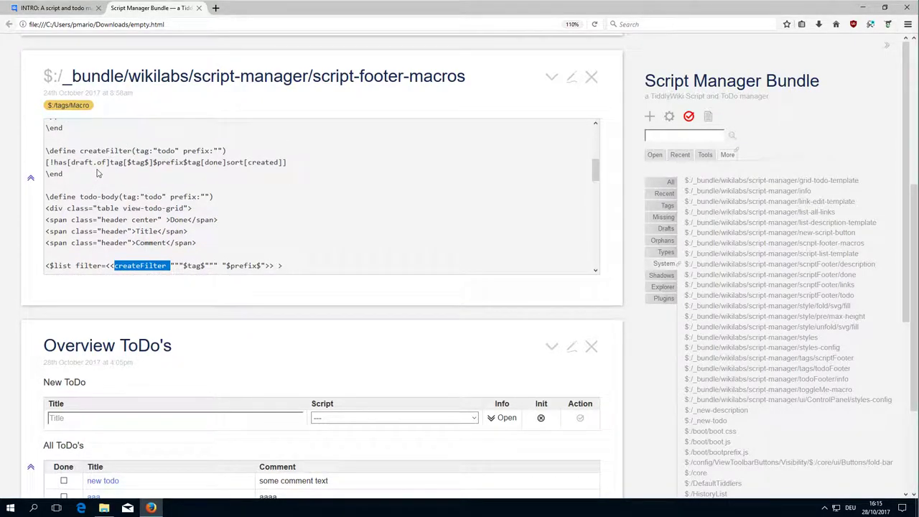
click(102, 153)
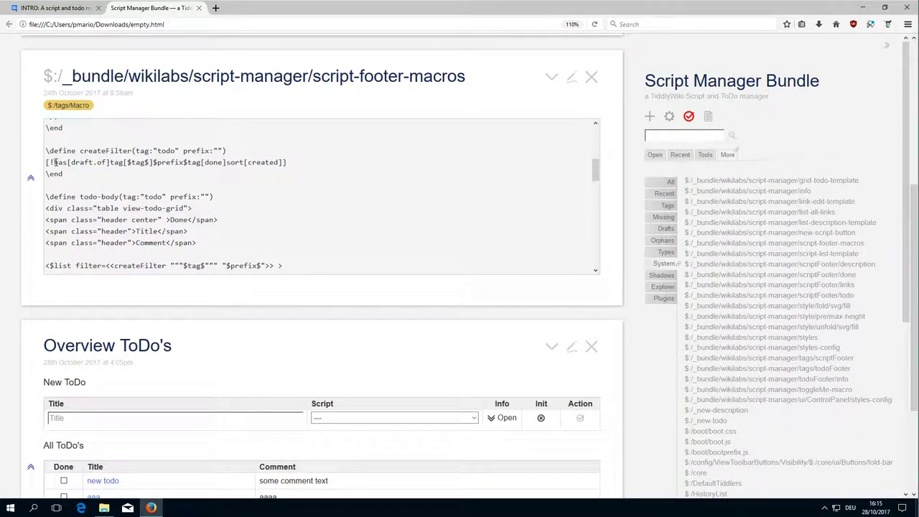
drag(55, 162, 110, 163)
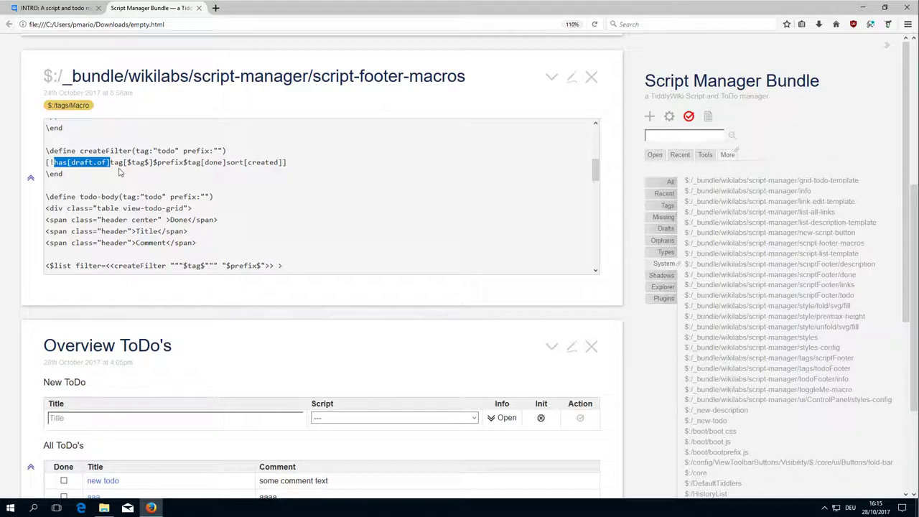
drag(113, 163, 144, 163)
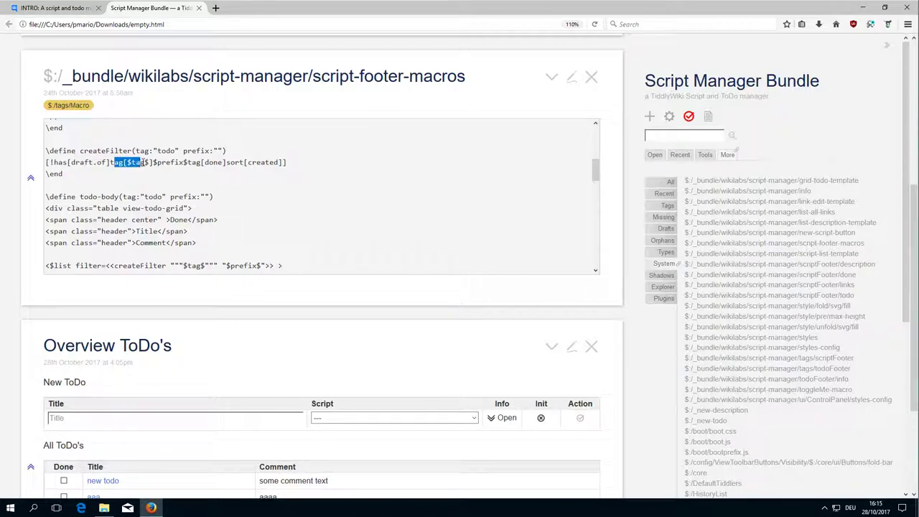
click(167, 151)
drag(188, 163, 222, 164)
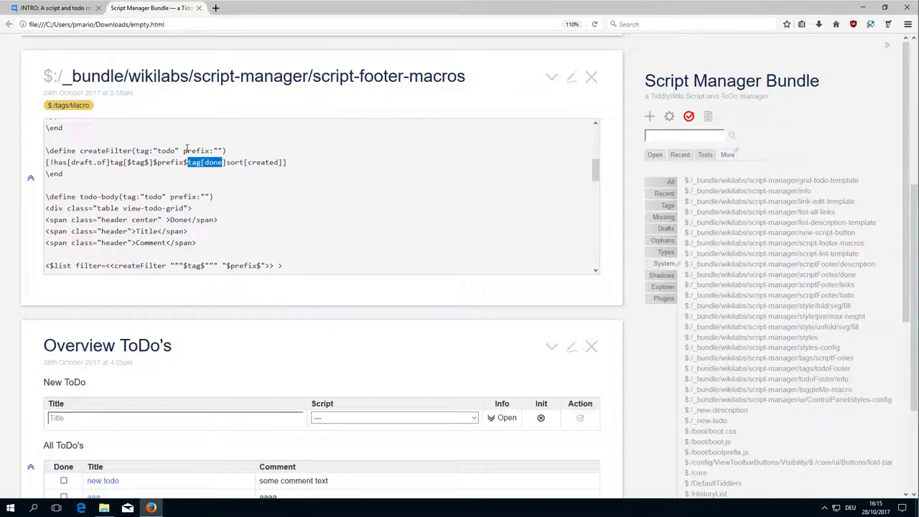
click(225, 164)
double_click(213, 163)
double_click(176, 163)
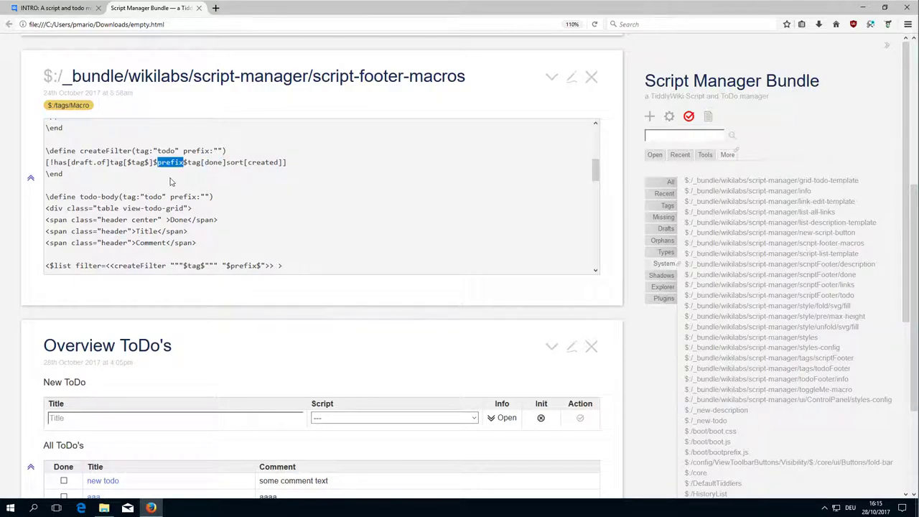
double_click(138, 163)
double_click(105, 152)
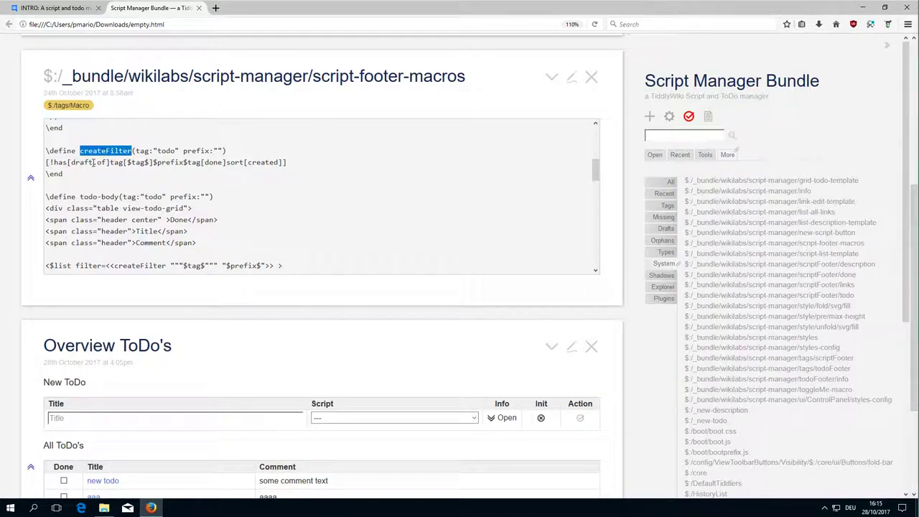
drag(110, 163, 222, 163)
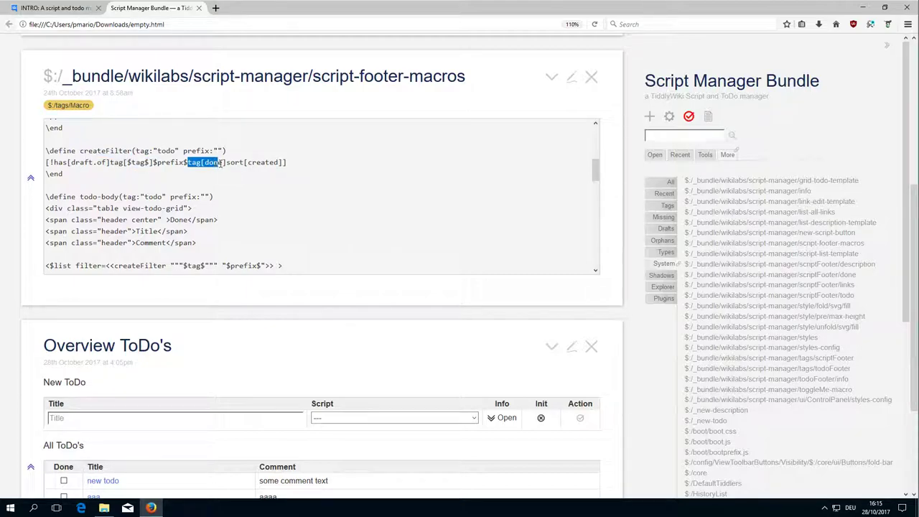
scroll(376, 247, down, 2)
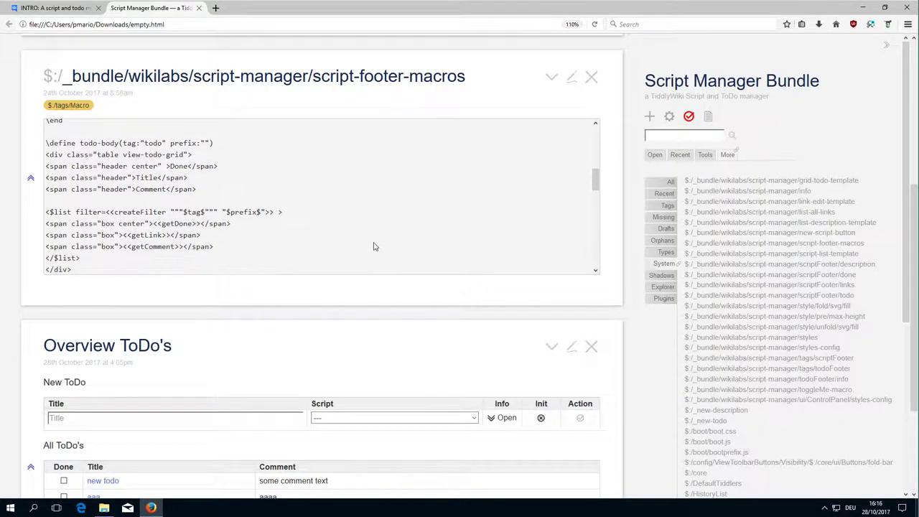
scroll(217, 176, down, 2)
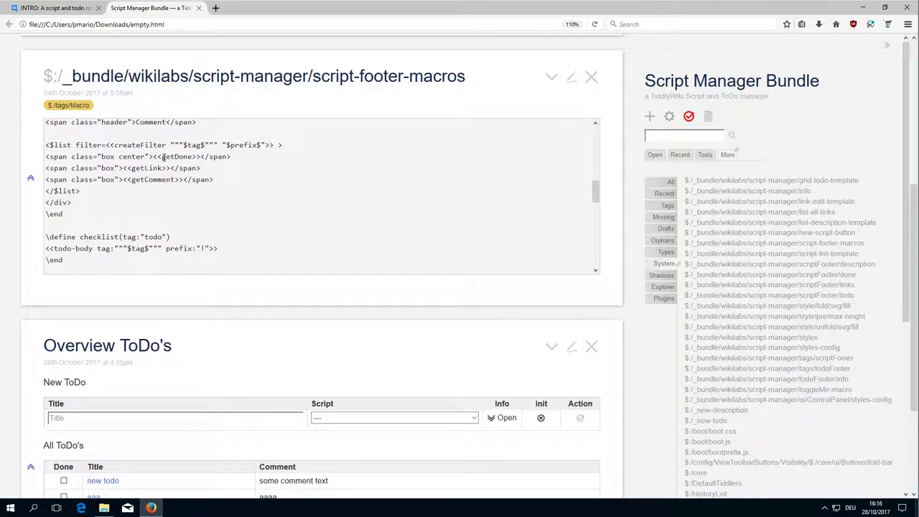
double_click(172, 156)
scroll(303, 197, up, 3)
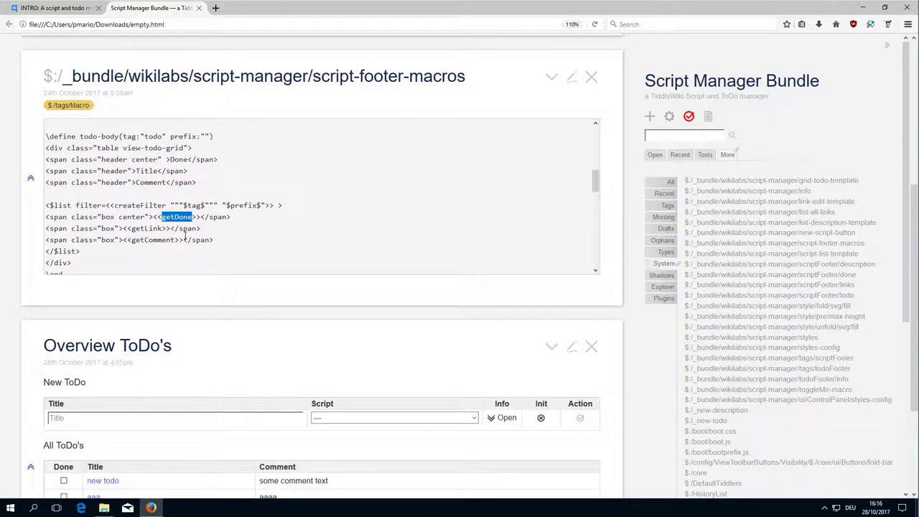
double_click(152, 228)
double_click(155, 241)
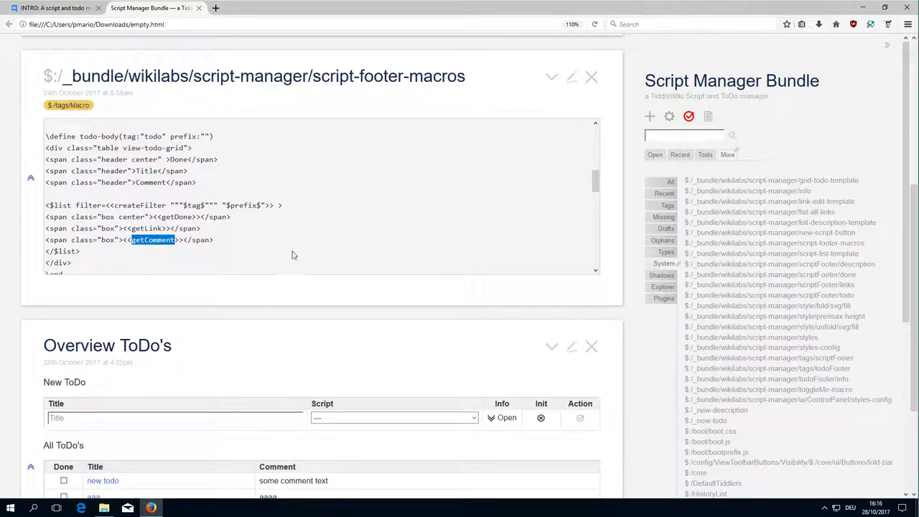
scroll(352, 212, up, 5)
scroll(352, 211, up, 3)
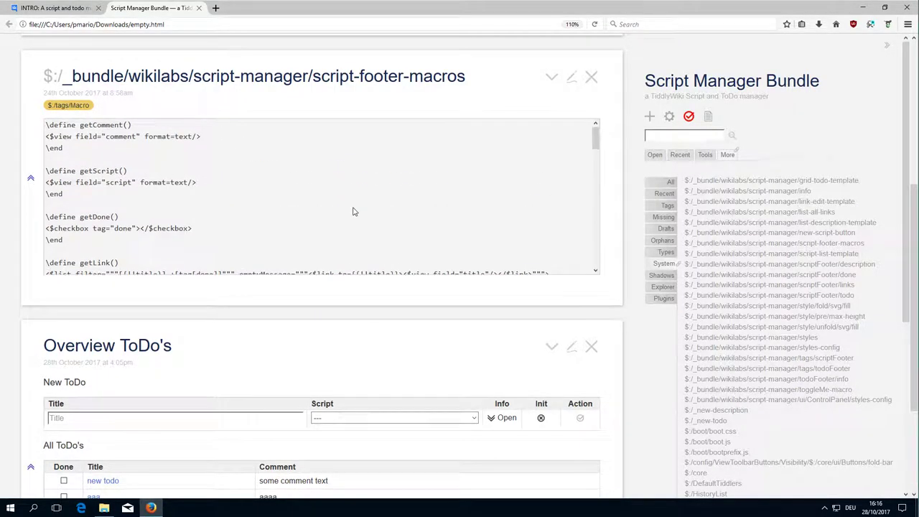
double_click(97, 124)
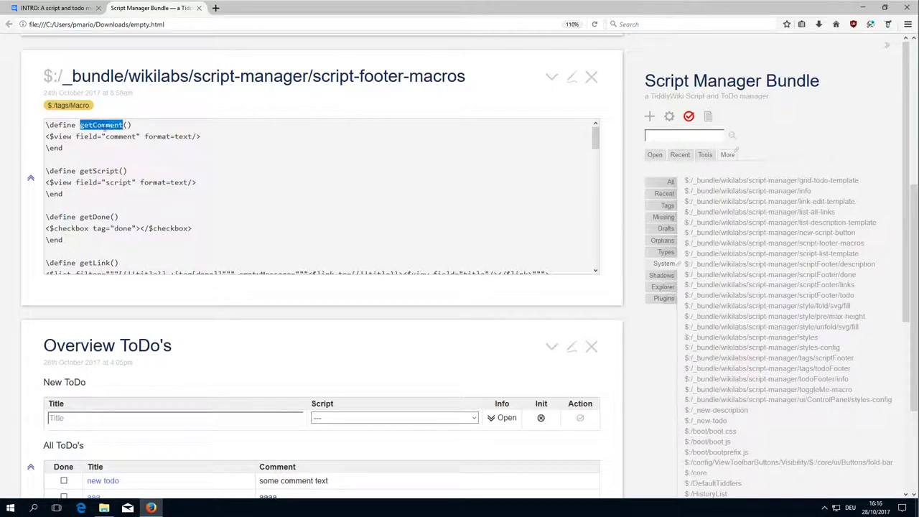
drag(178, 136, 84, 137)
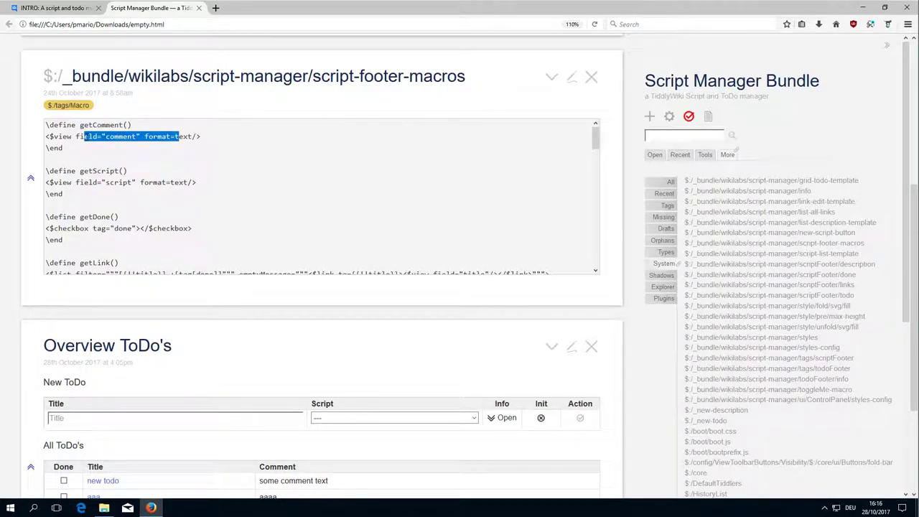
double_click(64, 136)
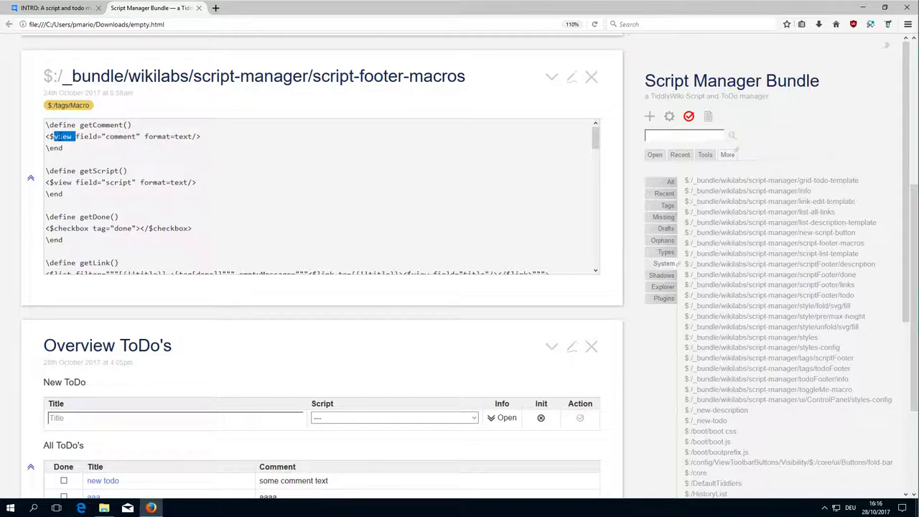
drag(87, 137, 134, 137)
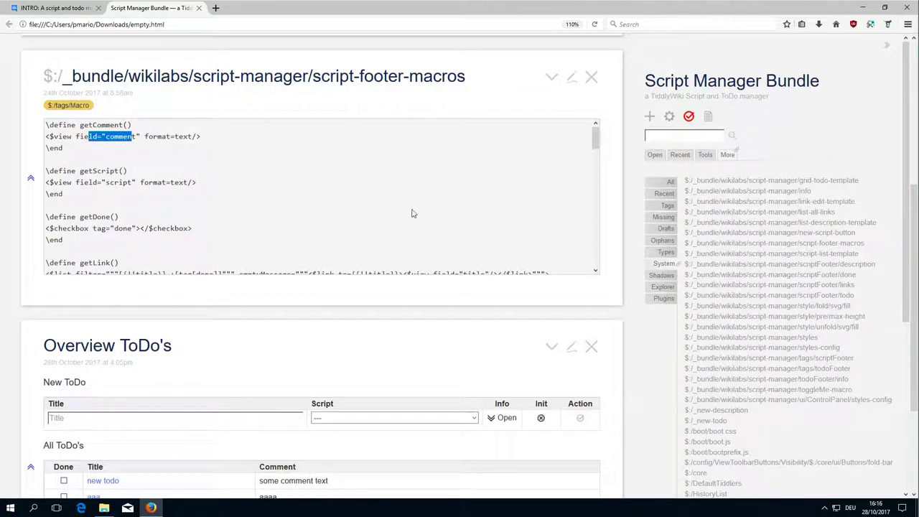
scroll(403, 206, down, 3)
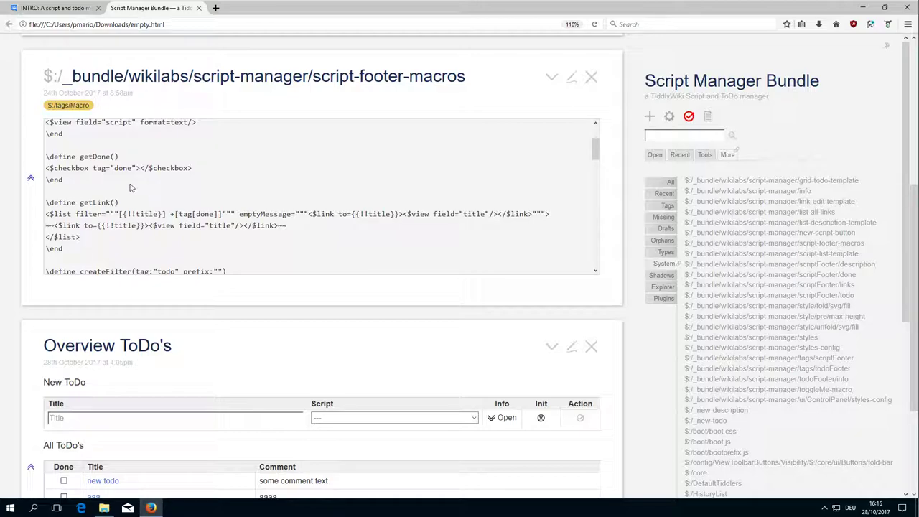
drag(80, 157, 125, 161)
drag(59, 168, 146, 169)
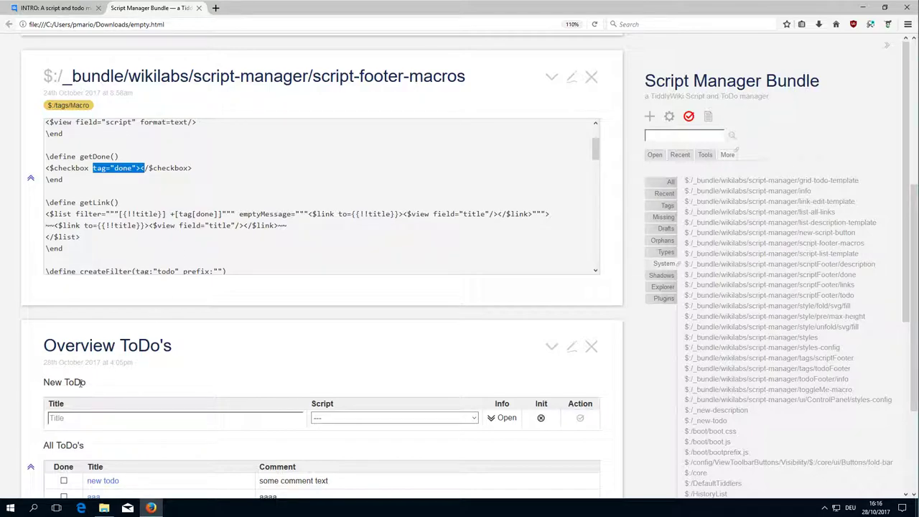
scroll(50, 395, down, 3)
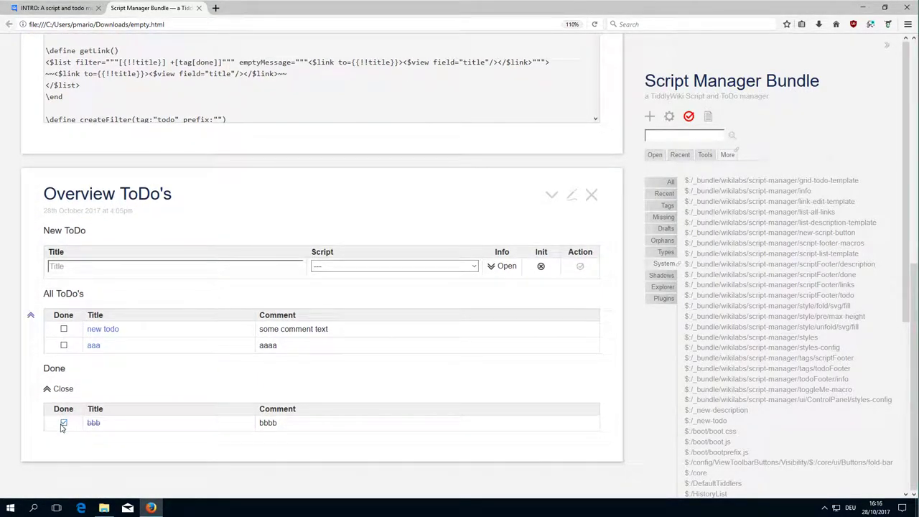
click(63, 423)
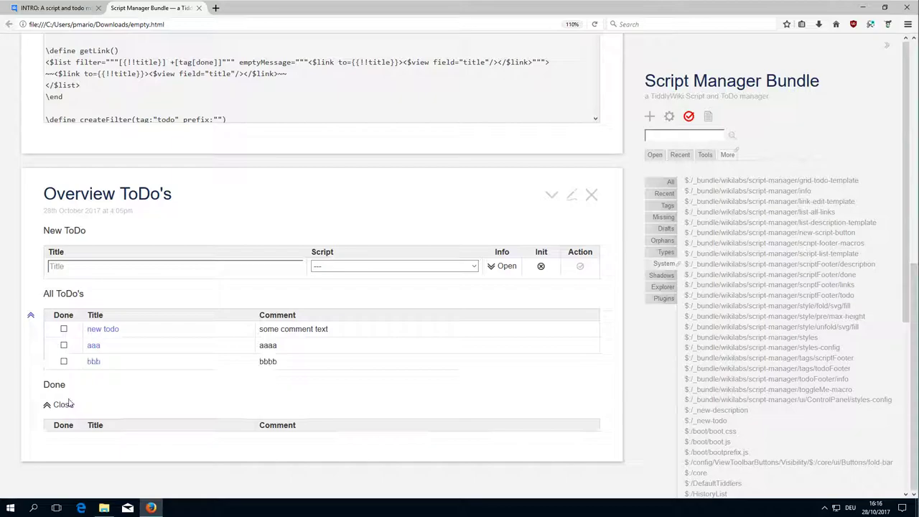
click(63, 362)
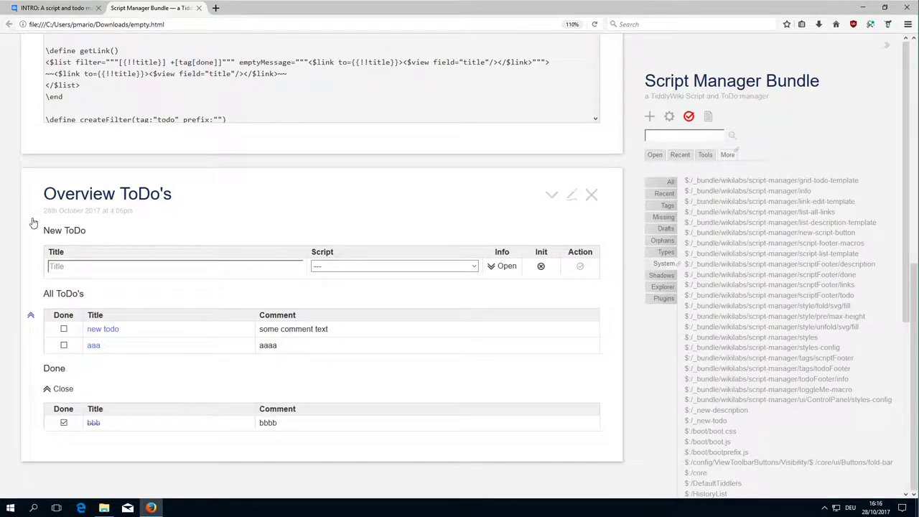
scroll(36, 216, up, 3)
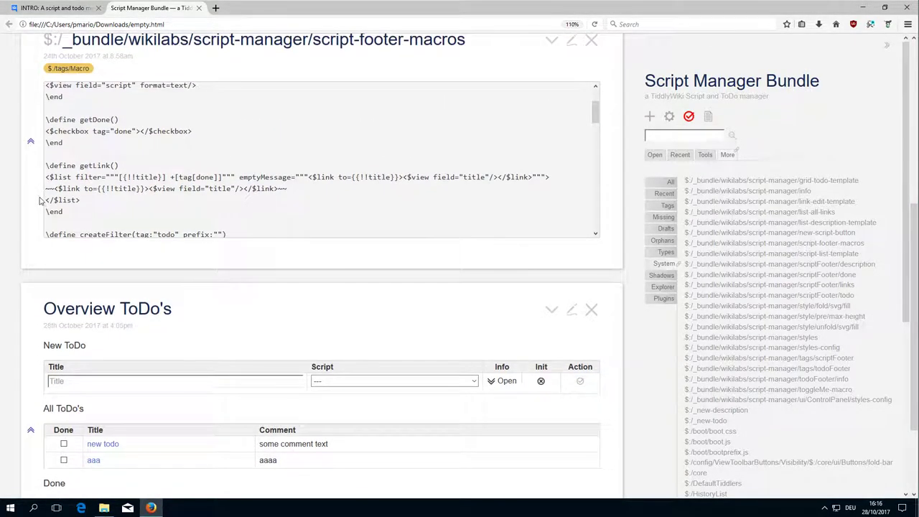
double_click(85, 165)
scroll(32, 342, down, 3)
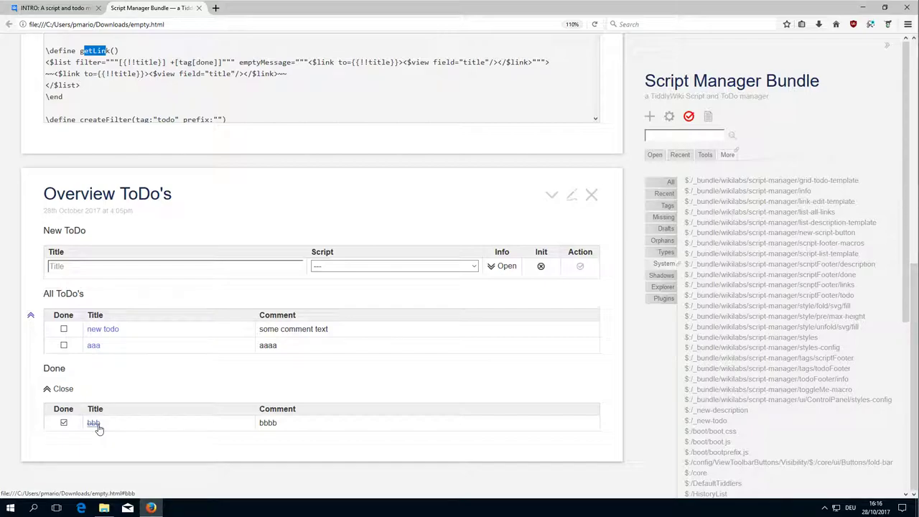
Step: Scroll up to getLink and highlight its list filter with the title and tag[done] steps
scroll(37, 187, up, 2)
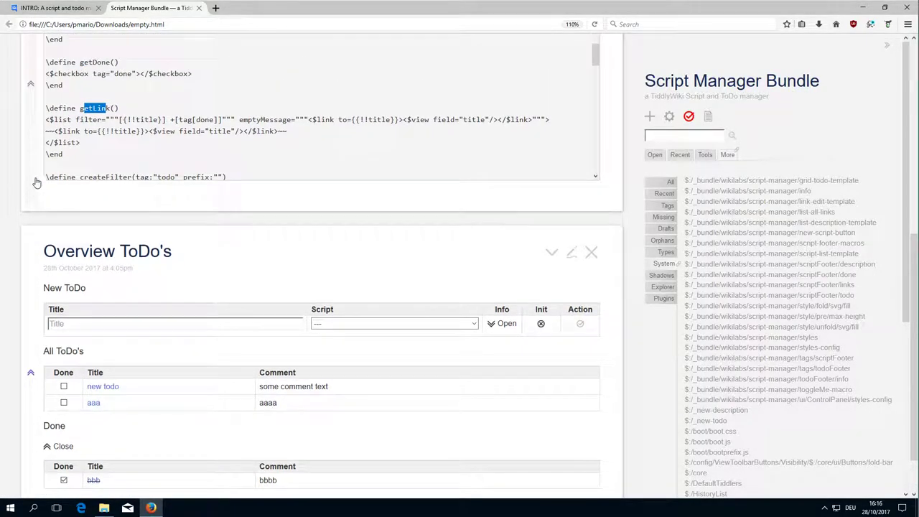
scroll(39, 161, up, 2)
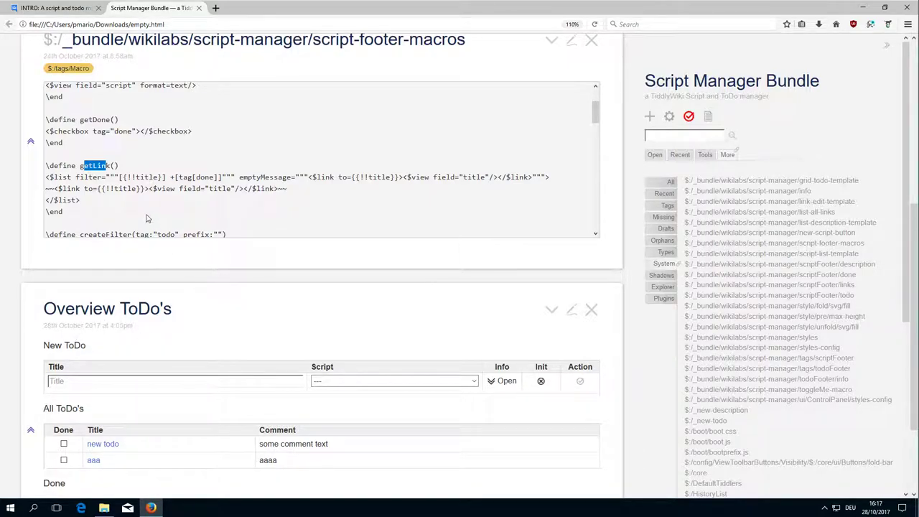
drag(57, 177, 102, 177)
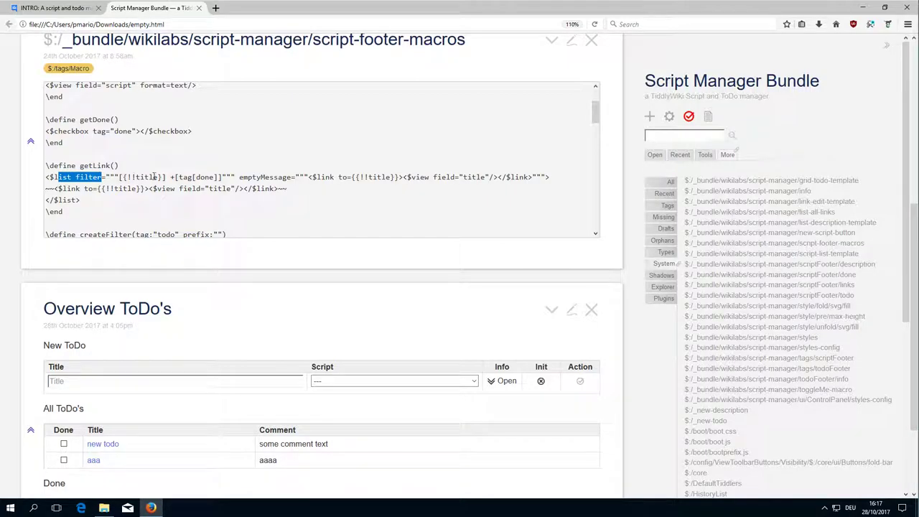
drag(175, 176, 219, 176)
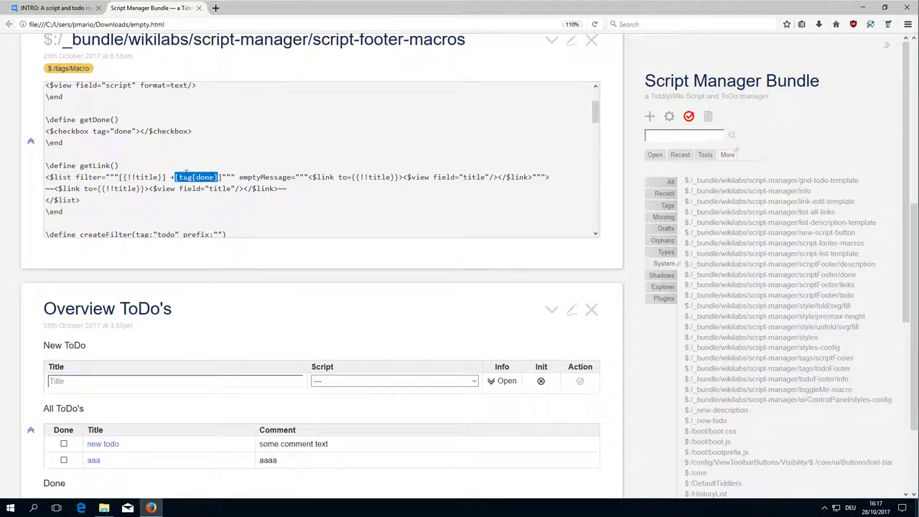
click(124, 177)
drag(124, 177, 221, 176)
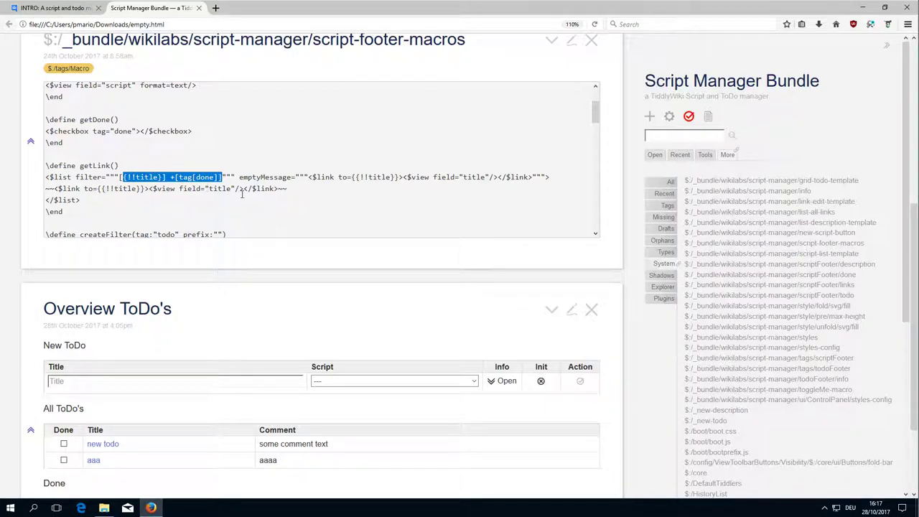
Step: Highlight getLink's struck-through link line and open the bbb todo tiddler
drag(287, 190, 45, 192)
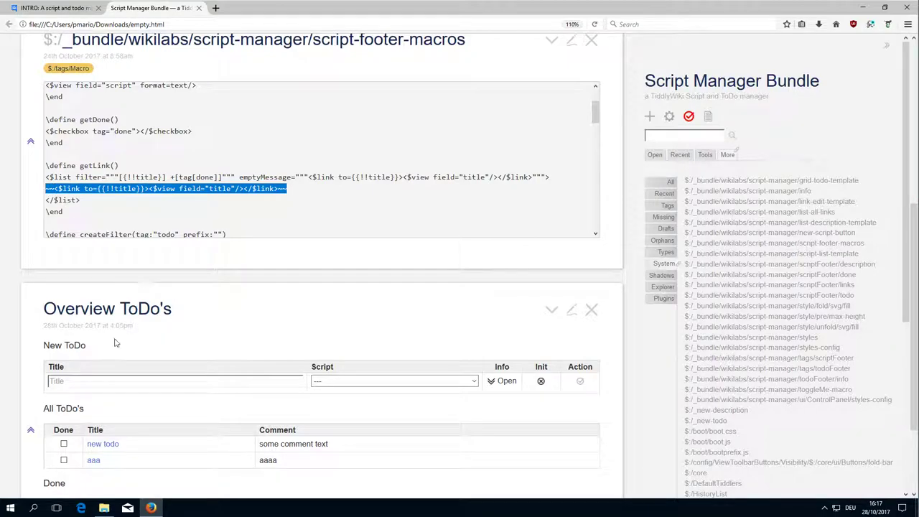
scroll(33, 413, down, 3)
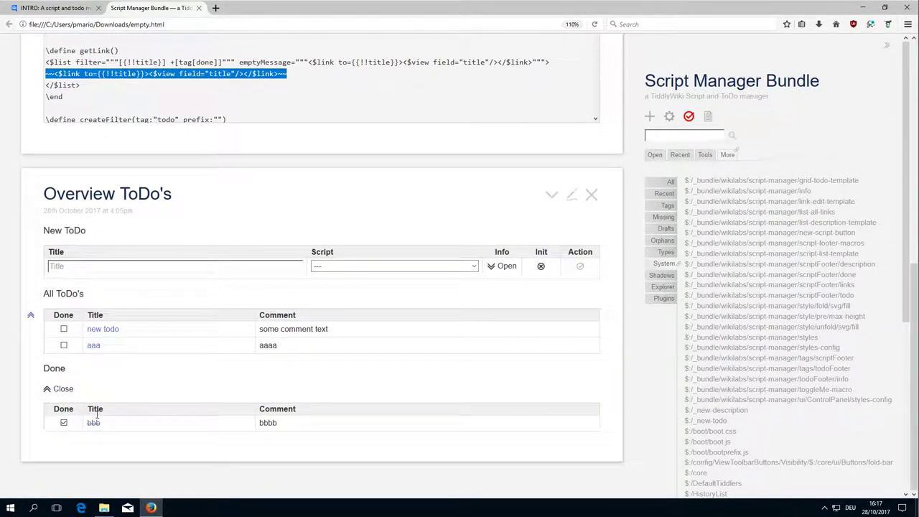
click(94, 423)
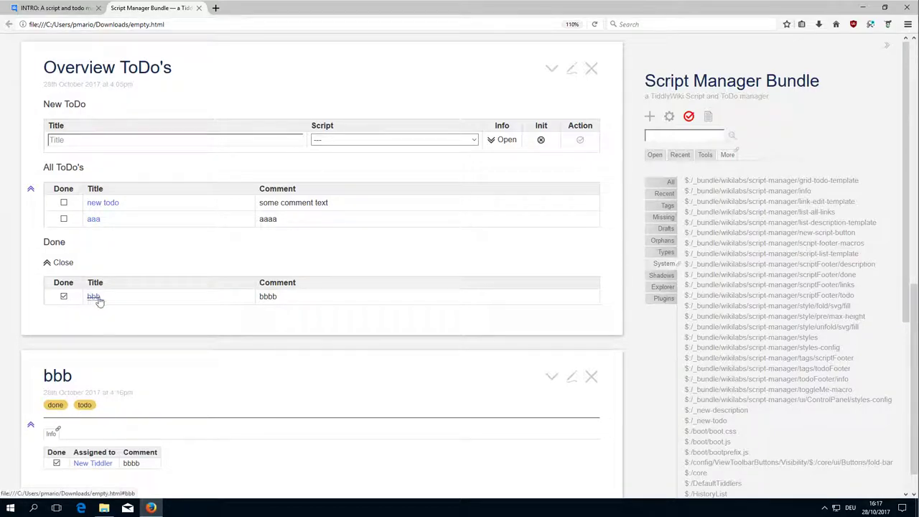
scroll(40, 151, up, 5)
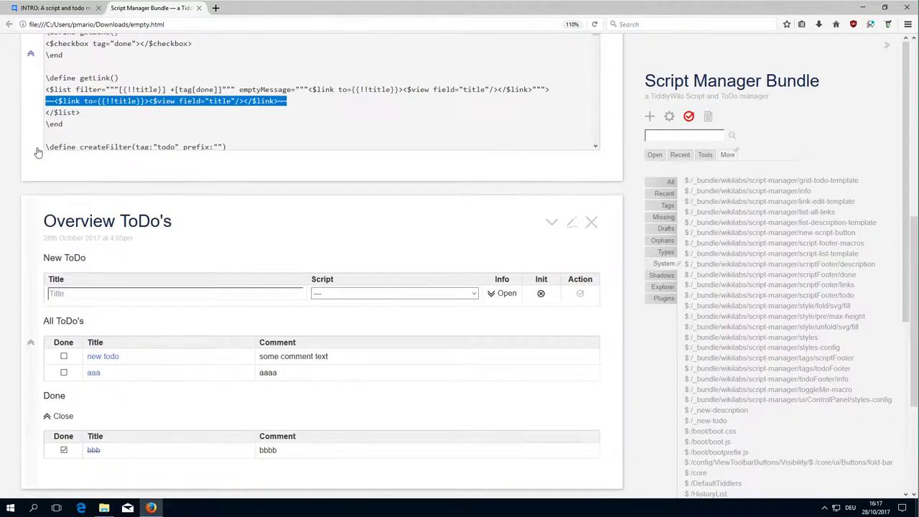
click(253, 214)
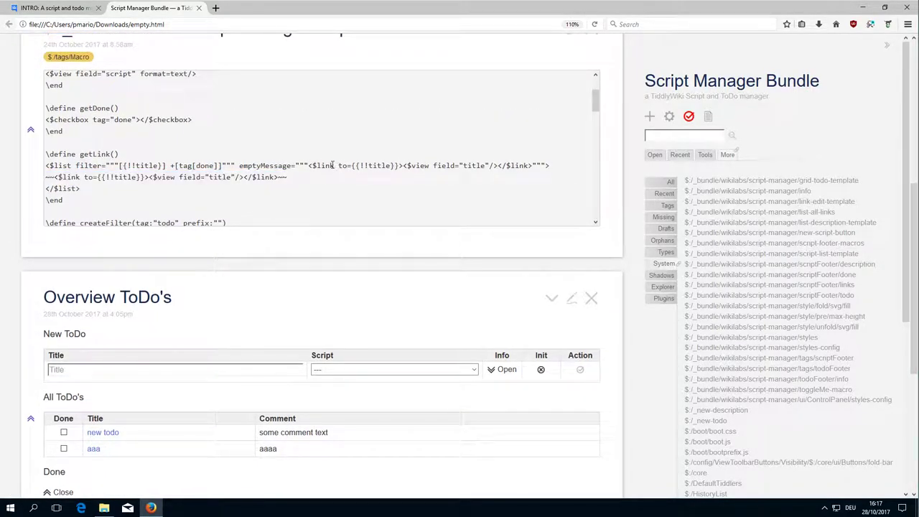
drag(321, 166, 338, 166)
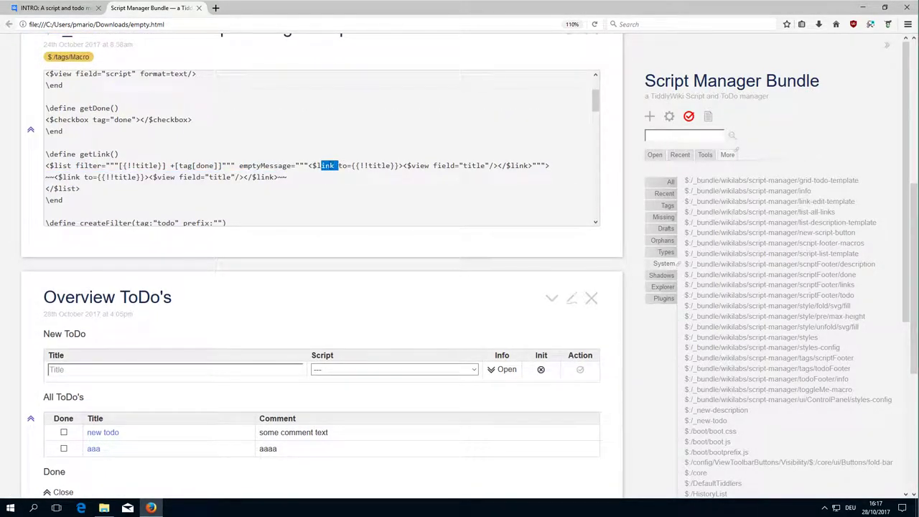
double_click(262, 165)
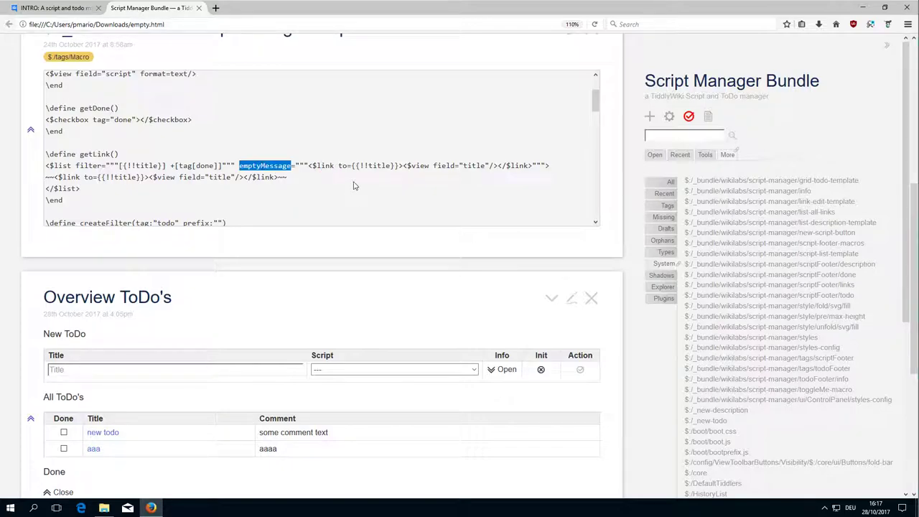
drag(325, 165, 498, 166)
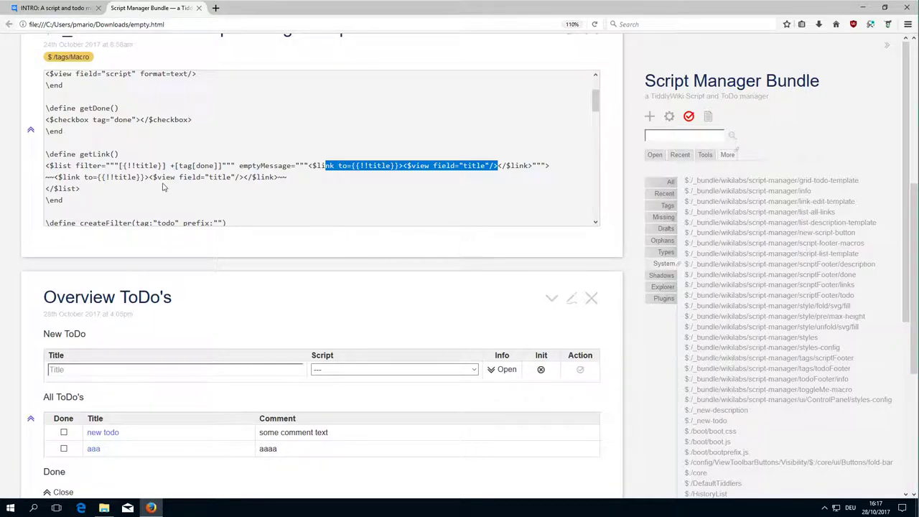
double_click(67, 166)
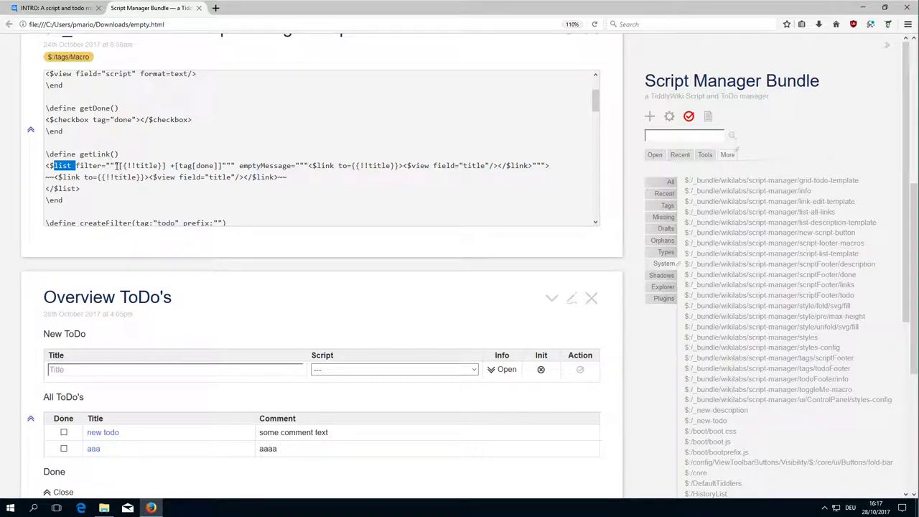
drag(116, 166, 292, 166)
click(242, 166)
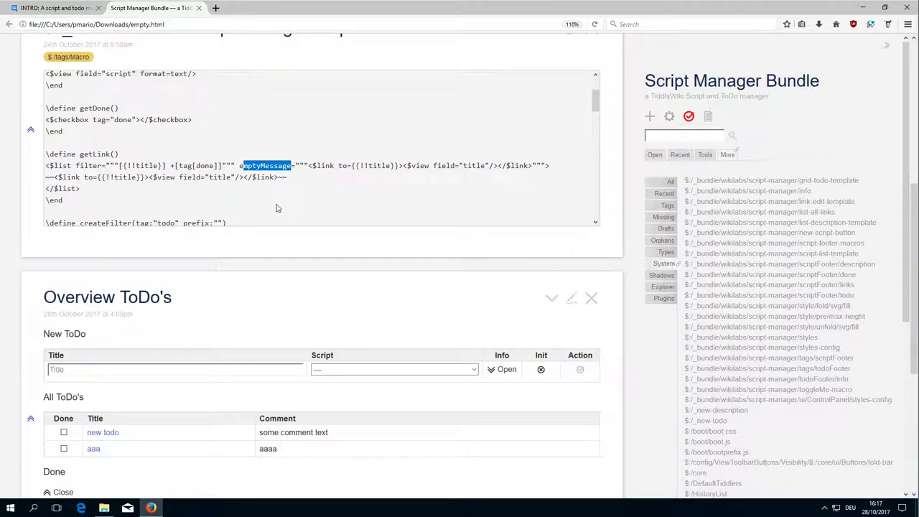
Step: Scroll past the todo-body, checklist and createScriptFilter definitions down to the script-body macro
scroll(278, 207, down, 2)
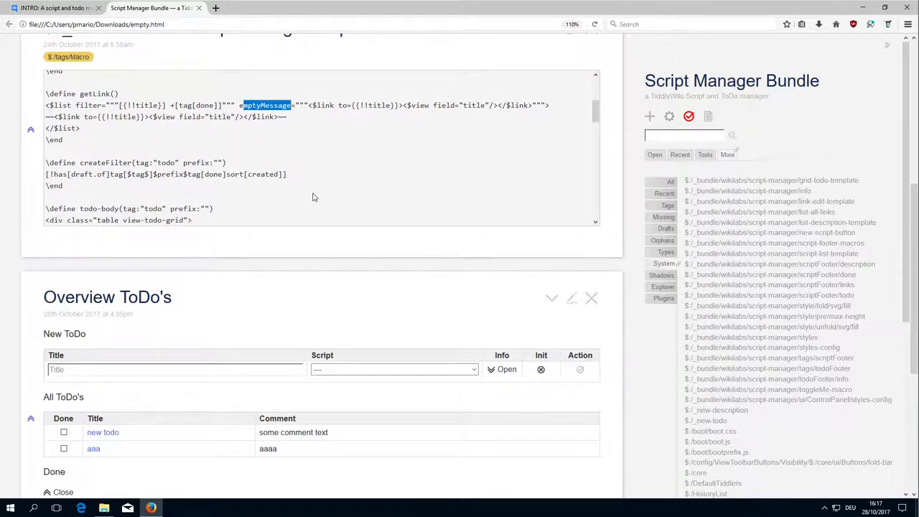
scroll(313, 197, down, 2)
scroll(316, 189, down, 1)
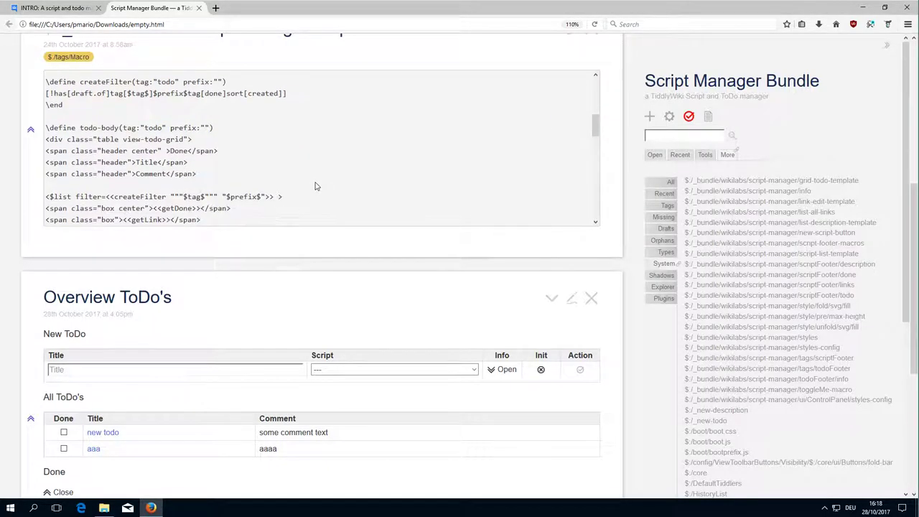
scroll(316, 189, down, 1)
scroll(165, 468, down, 2)
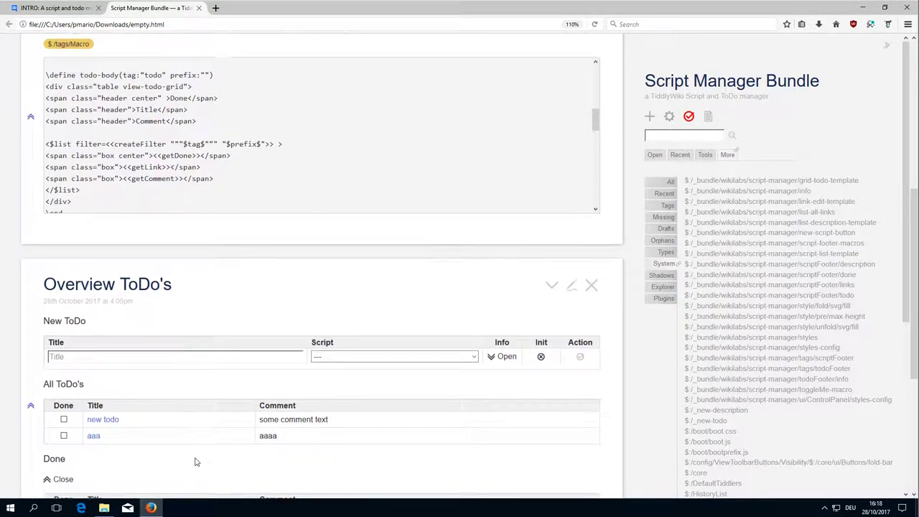
scroll(25, 180, up, 2)
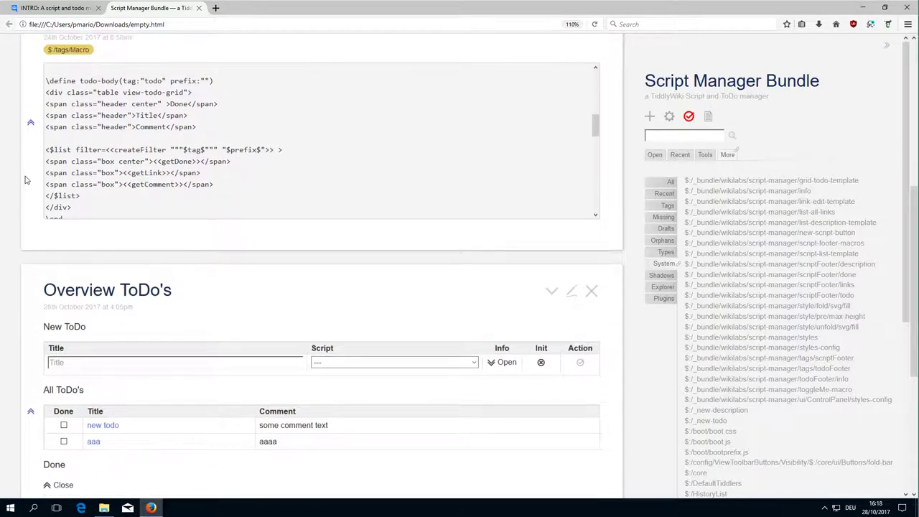
scroll(25, 180, up, 2)
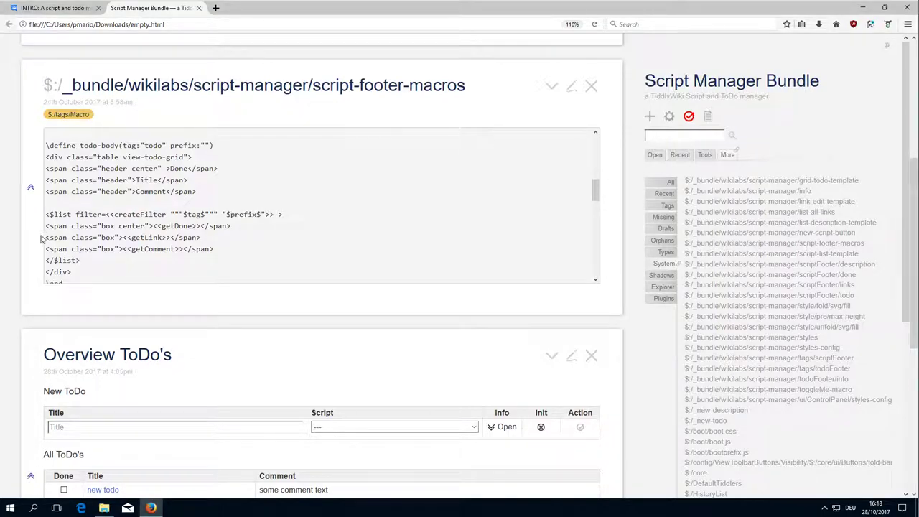
scroll(82, 233, down, 1)
scroll(173, 216, down, 2)
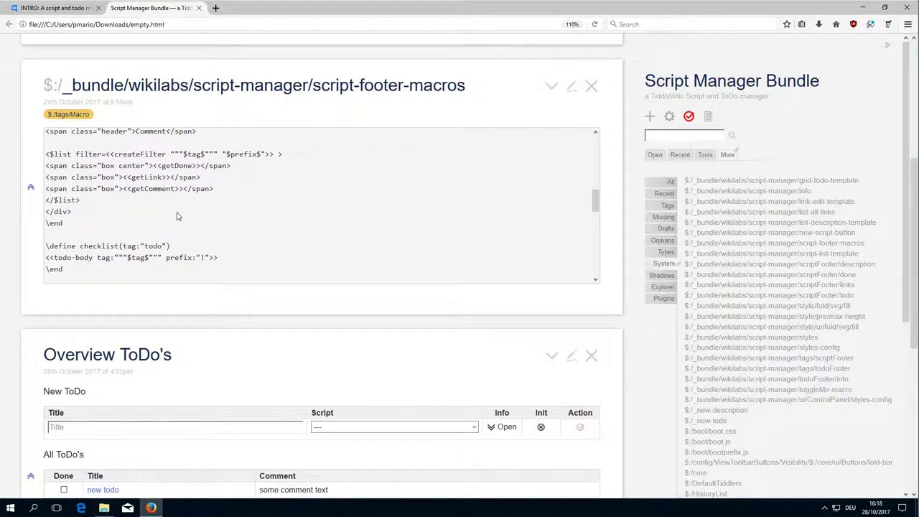
scroll(192, 212, down, 2)
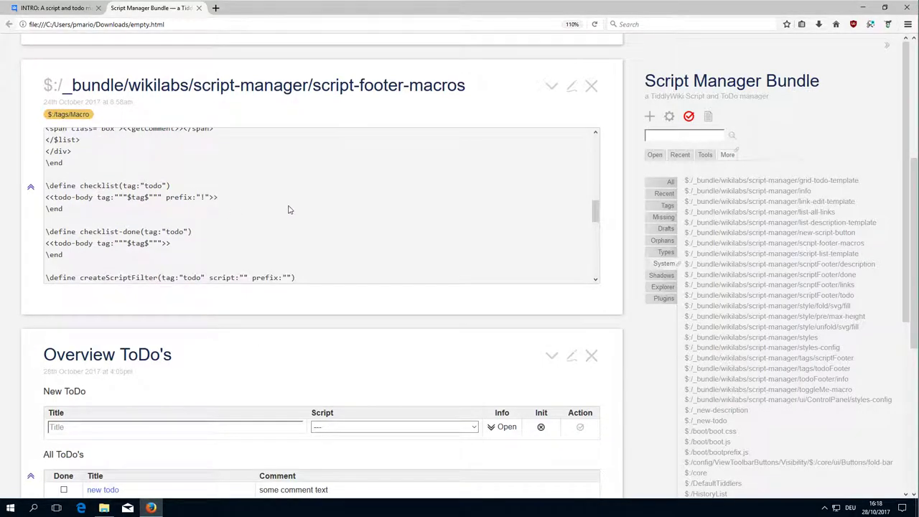
scroll(279, 214, up, 2)
scroll(216, 194, up, 2)
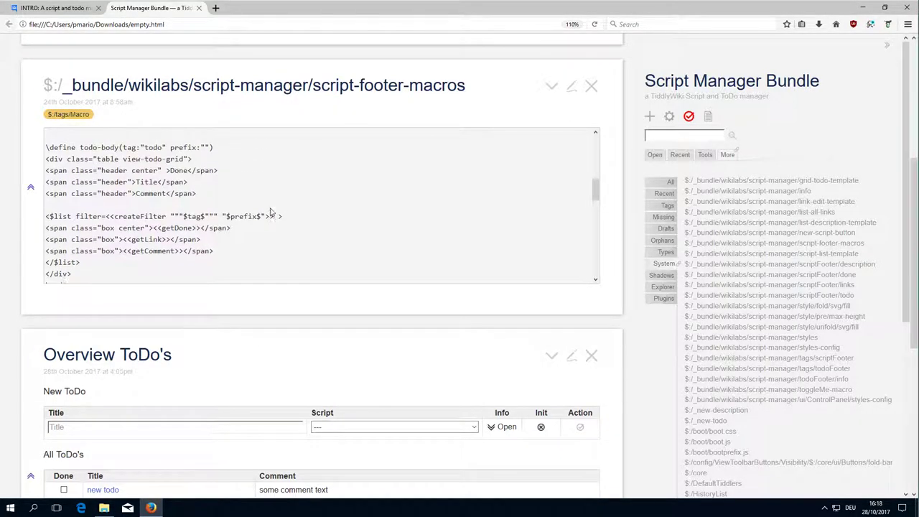
scroll(155, 172, up, 2)
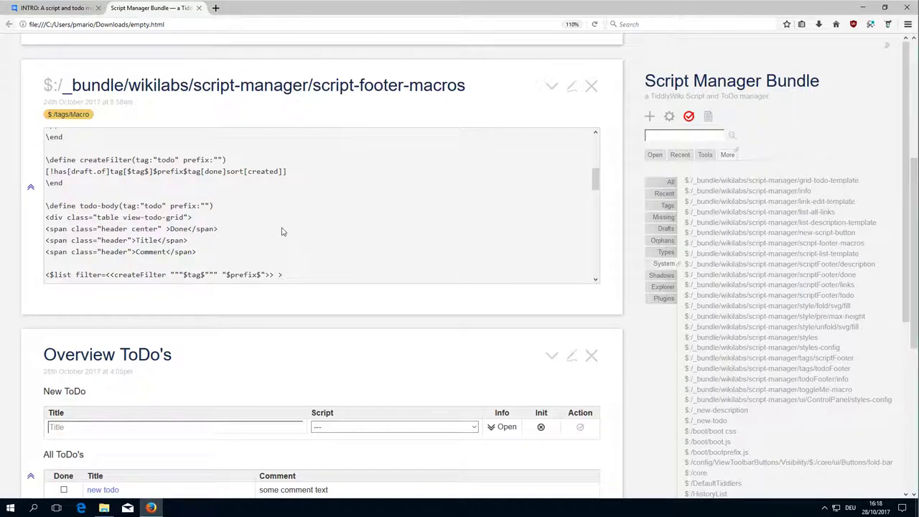
scroll(290, 231, down, 1)
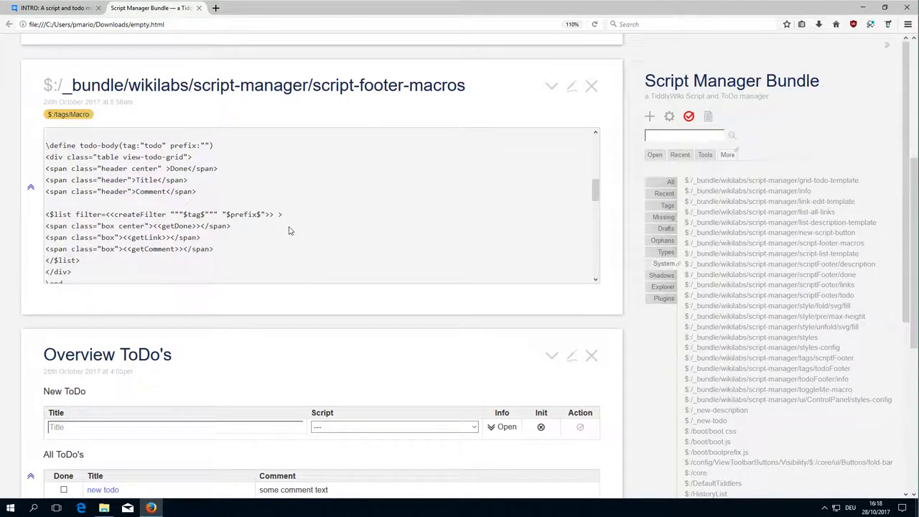
scroll(289, 230, down, 2)
scroll(288, 230, down, 2)
scroll(288, 230, down, 2)
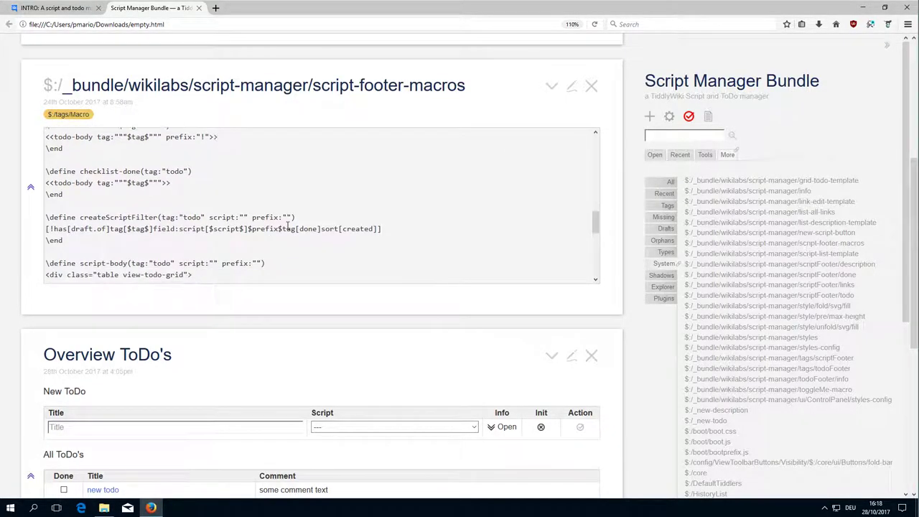
scroll(288, 229, down, 1)
scroll(344, 248, down, 1)
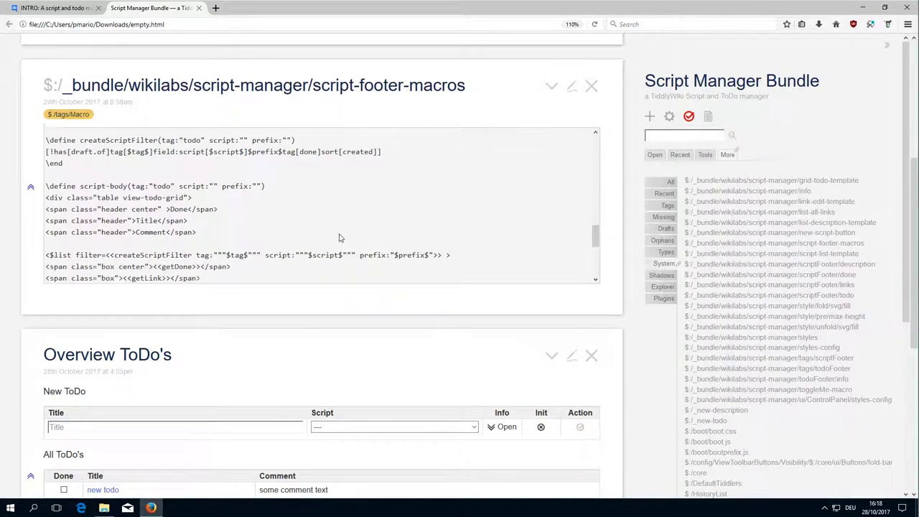
scroll(343, 241, down, 1)
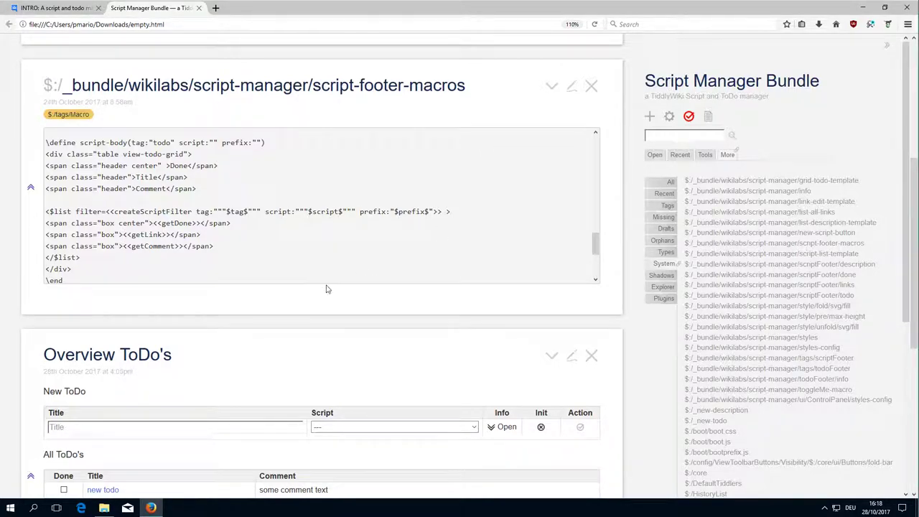
scroll(623, 342, down, 1)
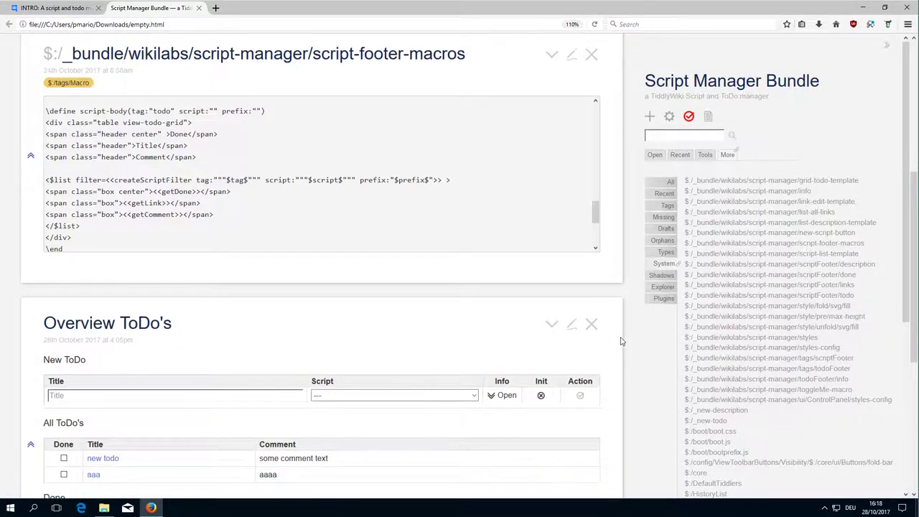
Step: Close the bbb todo tiddler and return to the script-body macro source
scroll(622, 342, down, 4)
scroll(622, 342, down, 2)
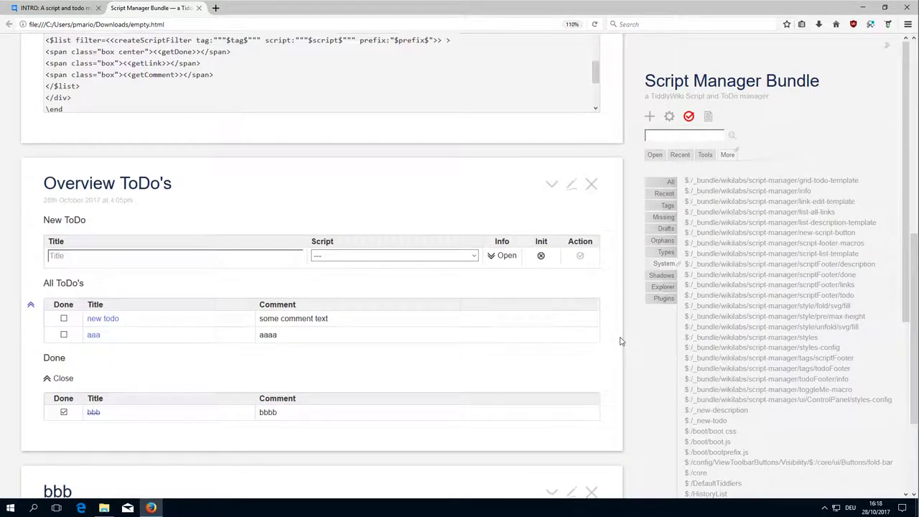
scroll(622, 342, down, 2)
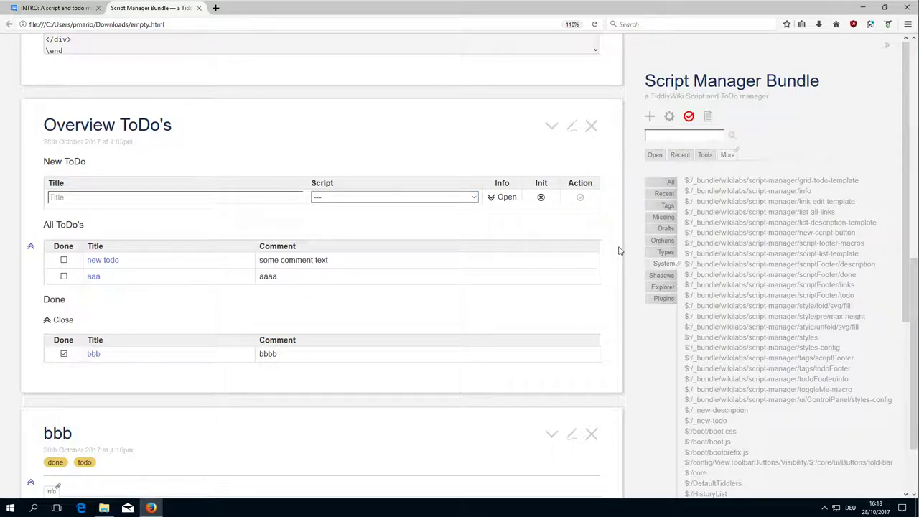
scroll(616, 257, down, 2)
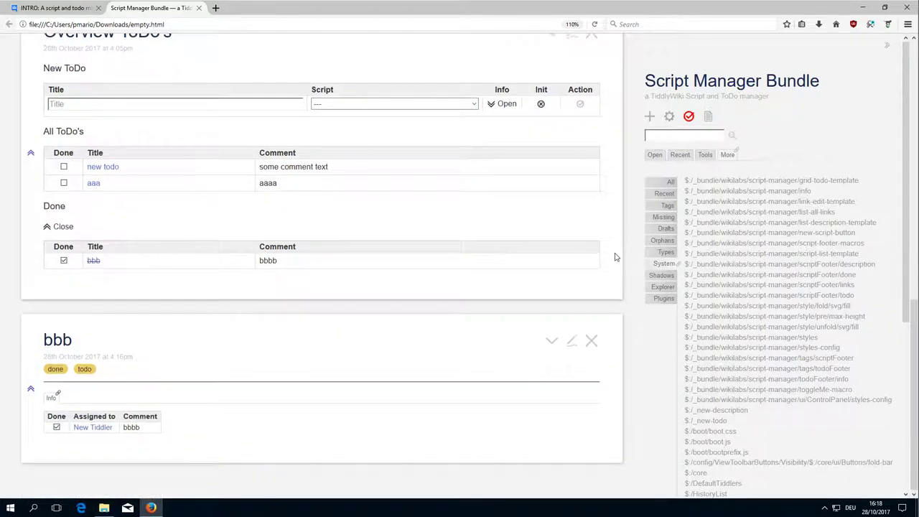
click(593, 341)
scroll(605, 339, up, 1)
scroll(607, 334, up, 3)
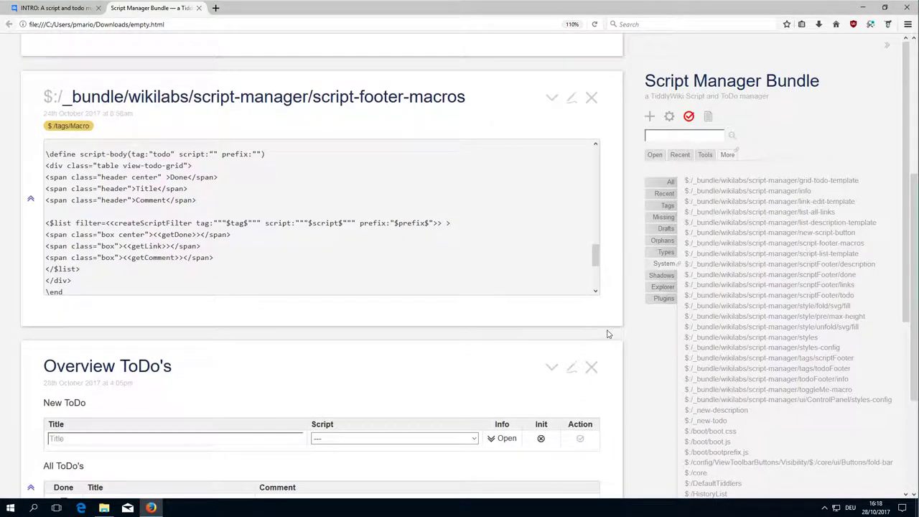